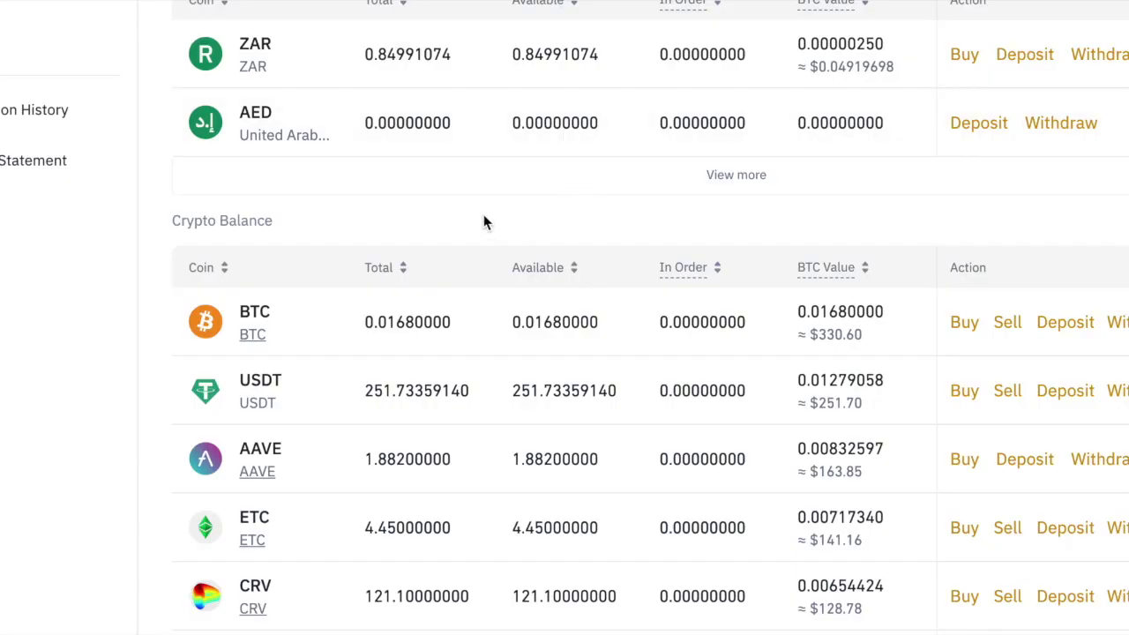
# - Start a conversion from the BTC row with USDT as the target coin
pyautogui.scroll(4, 483, 222)
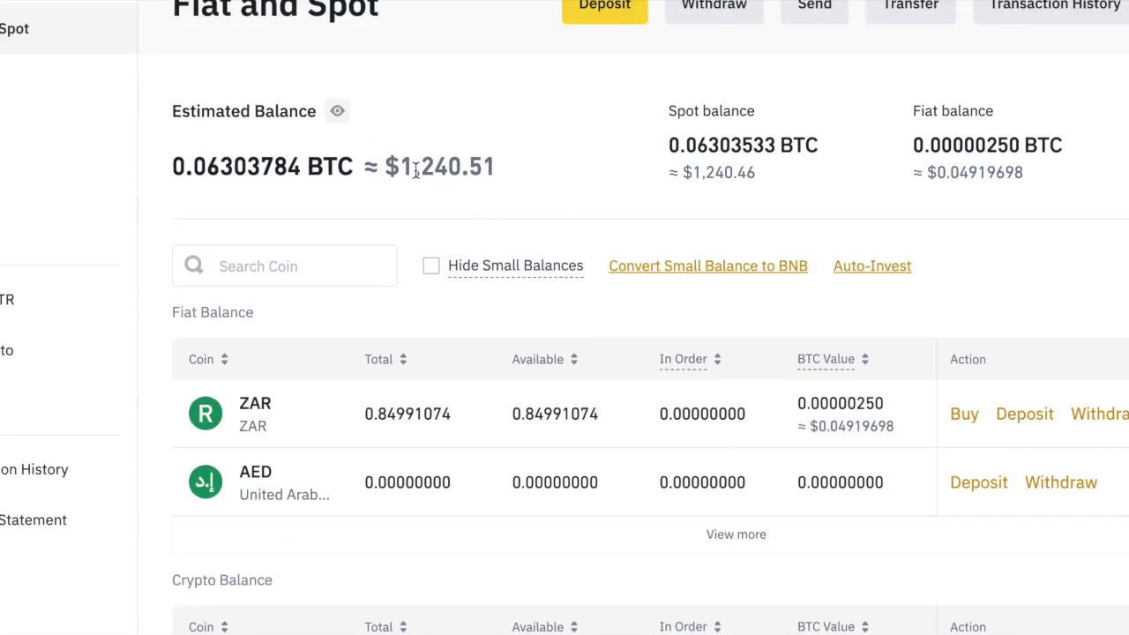
pyautogui.moveTo(399, 162); pyautogui.dragTo(508, 164)
pyautogui.scroll(-3, 514, 205)
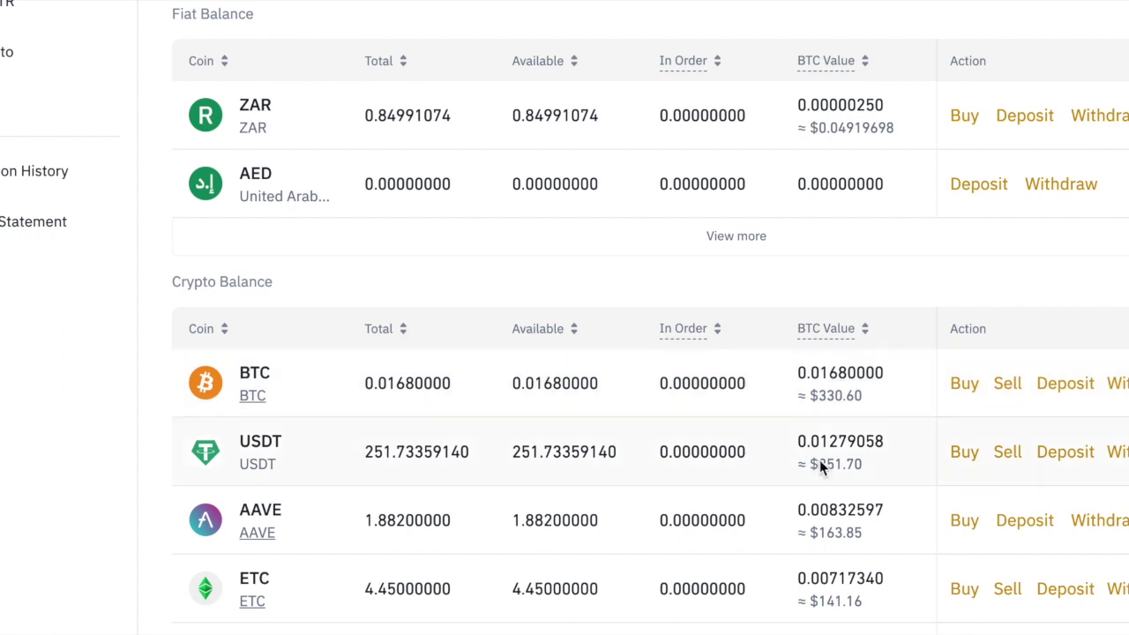
pyautogui.hscroll(1, 1041, 348)
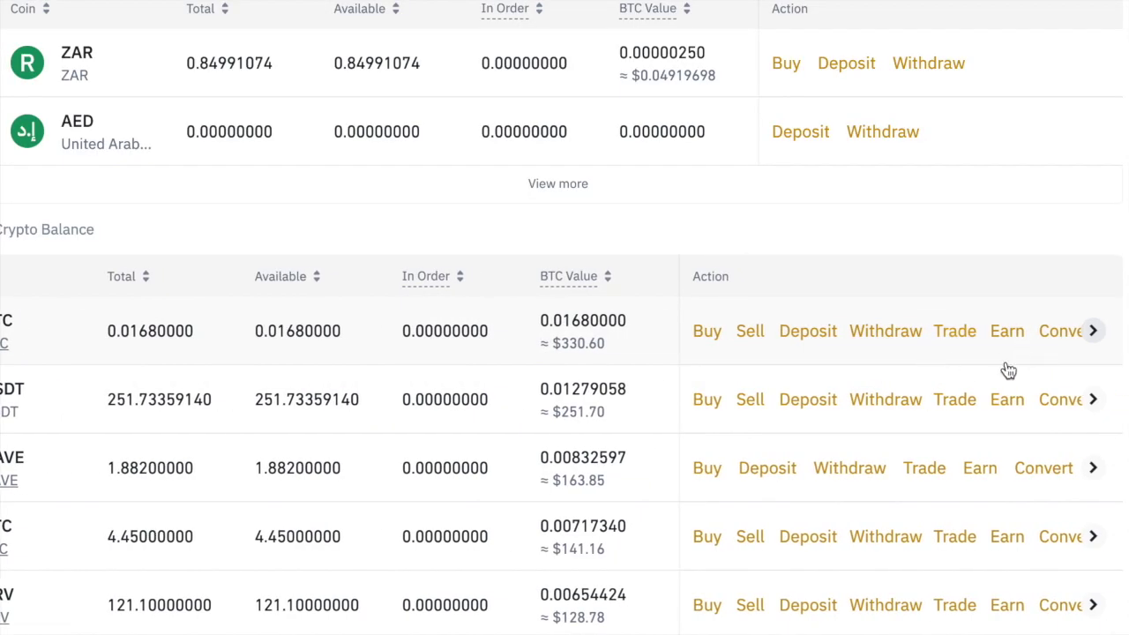
pyautogui.click(1051, 333)
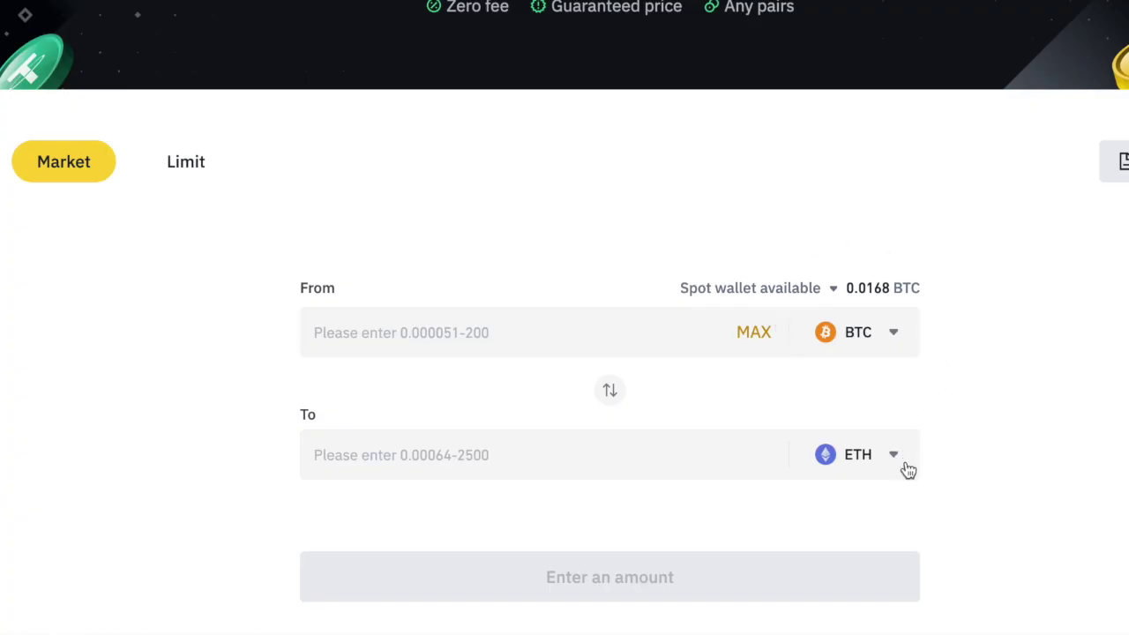
pyautogui.click(893, 456)
pyautogui.scroll(-1, 609, 577)
pyautogui.click(365, 620)
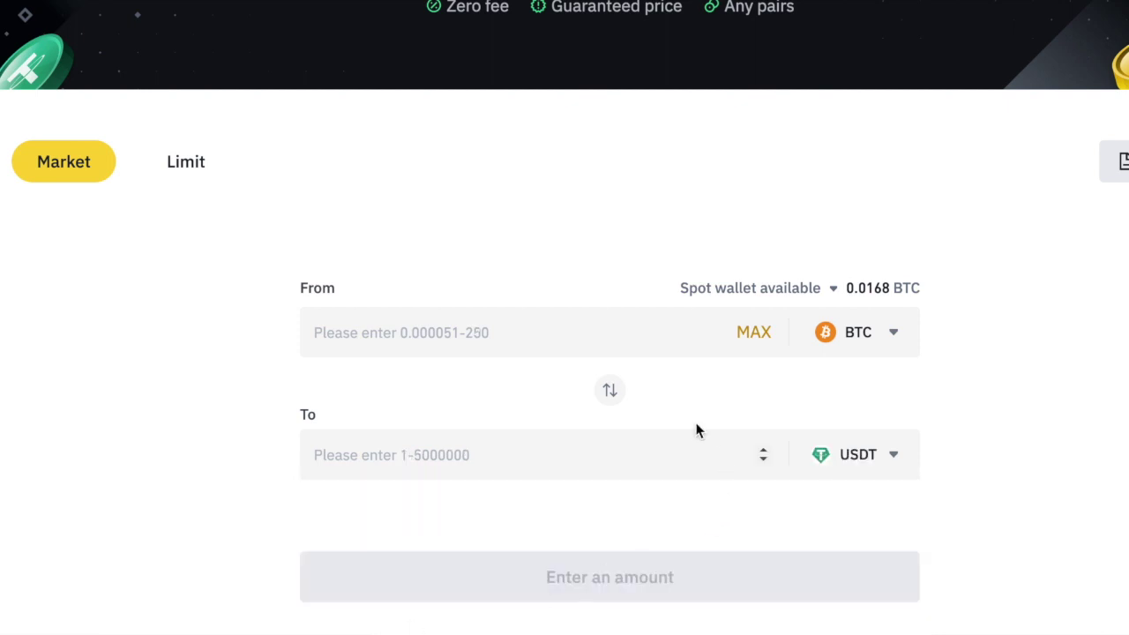
# - Convert the full 0.0168 BTC balance into 330.75338261 USDT
pyautogui.click(751, 340)
pyautogui.click(559, 592)
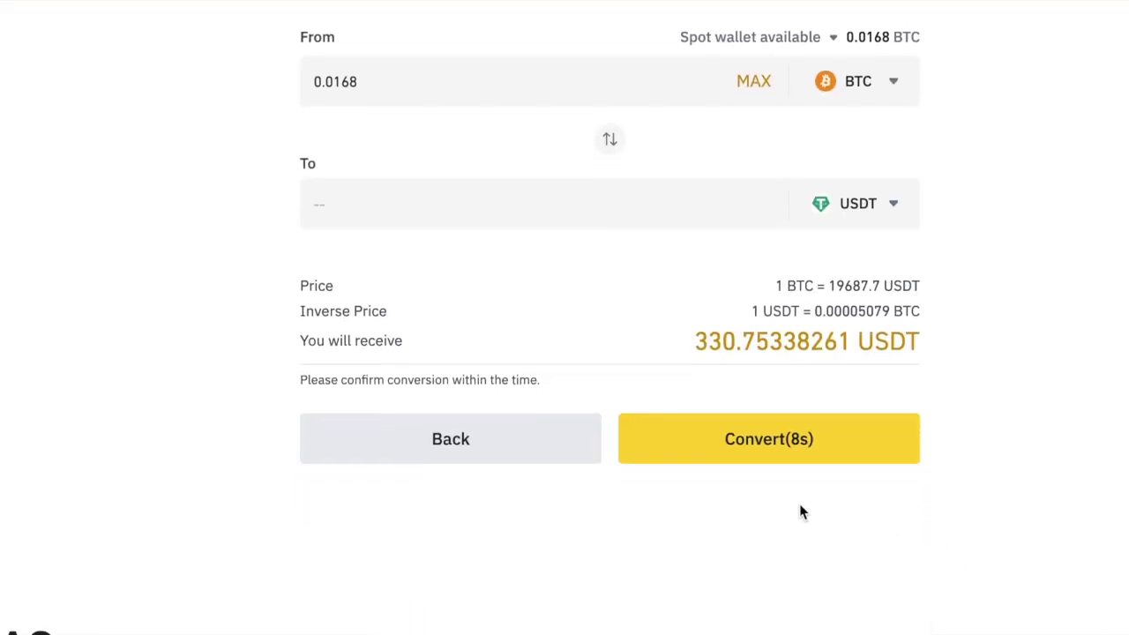
pyautogui.click(782, 449)
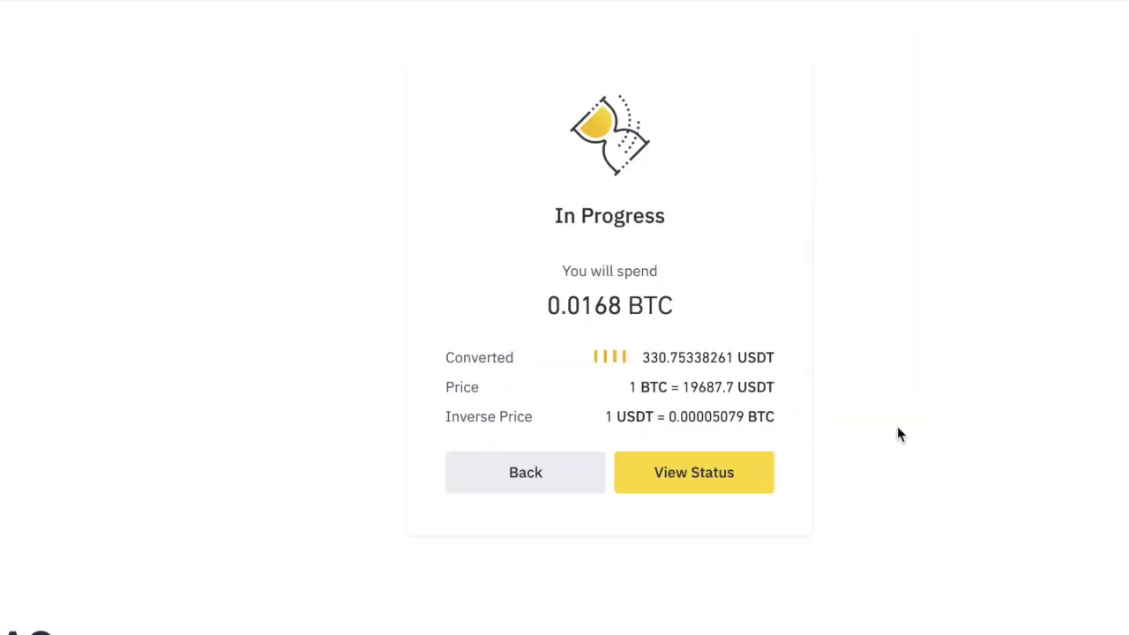
# - Go to the Wallet's Fiat and Spot balances page
pyautogui.scroll(2, 896, 432)
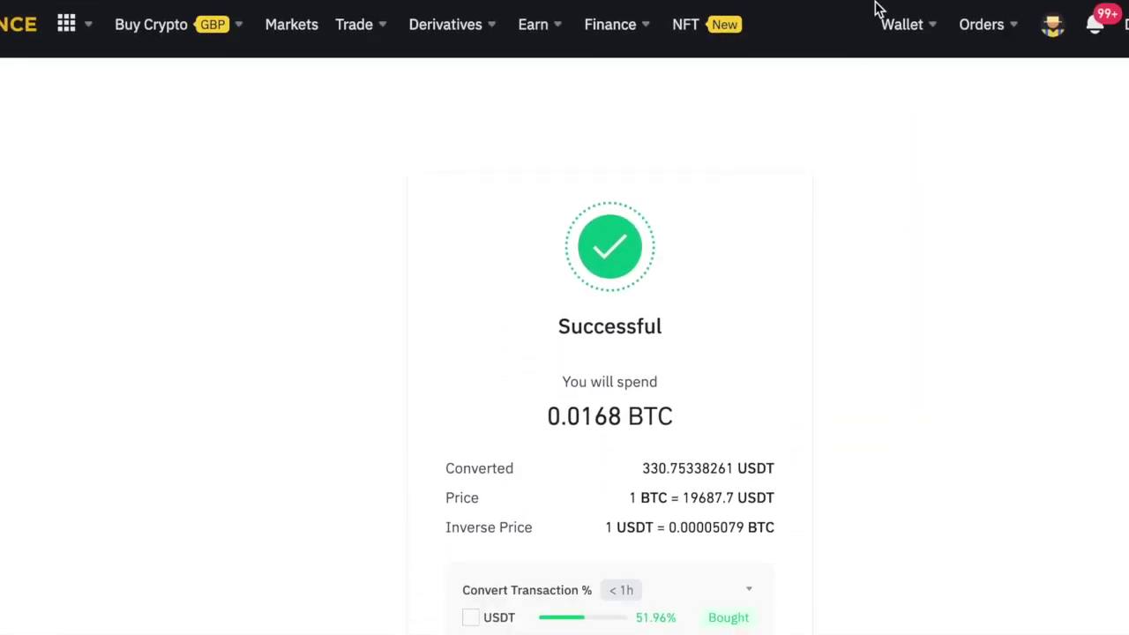
pyautogui.moveTo(909, 29)
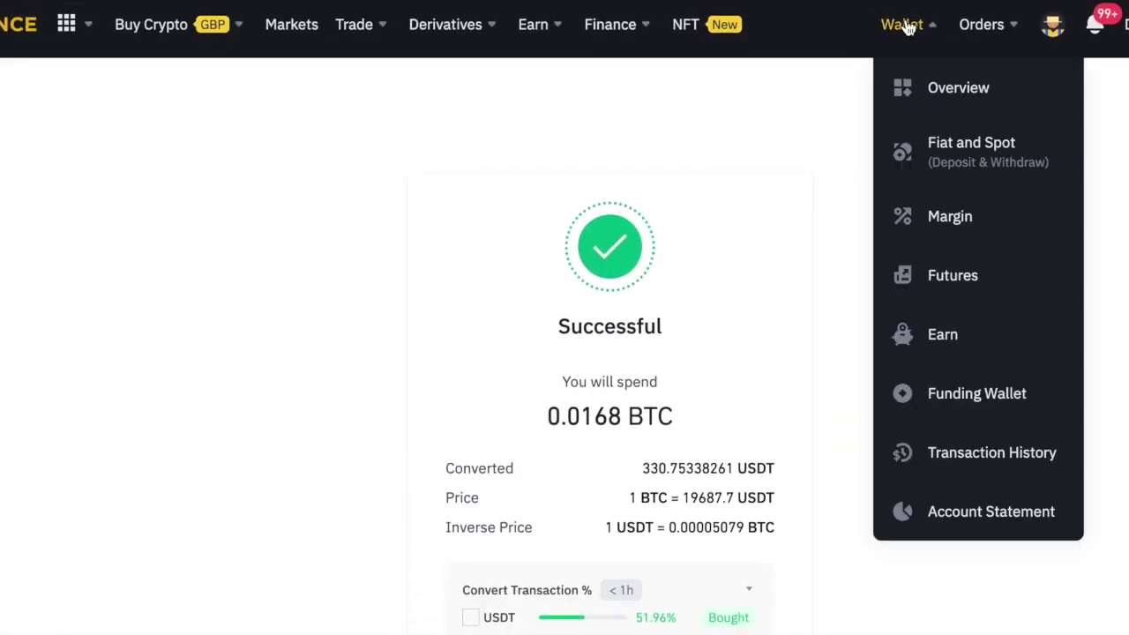
pyautogui.click(950, 154)
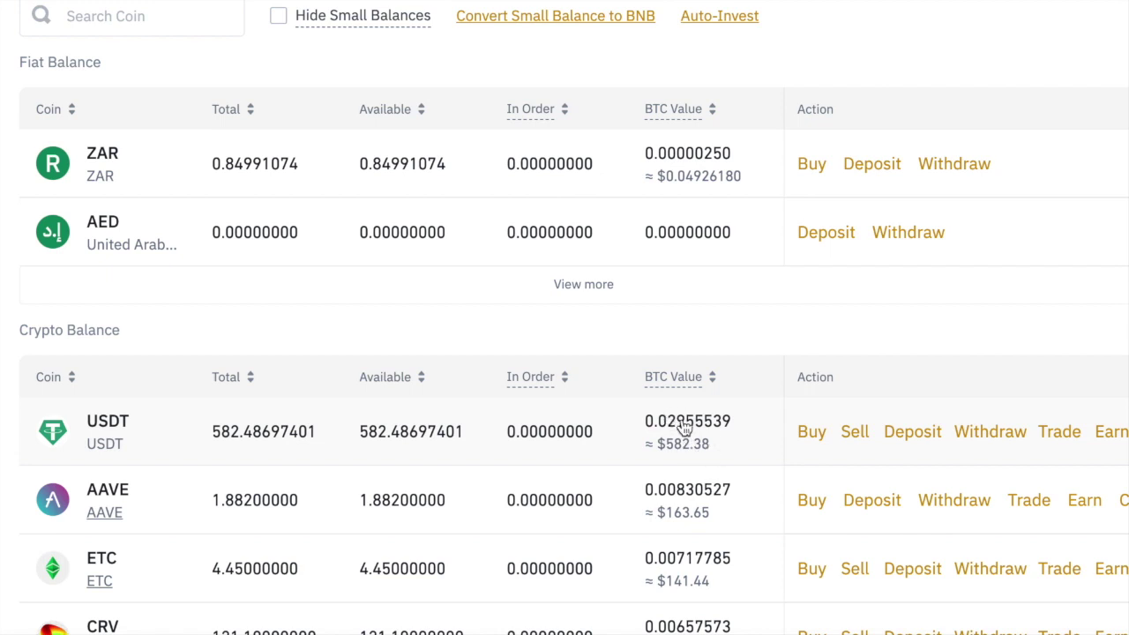
# - Scroll the Crypto Balance table to check USDT at 582.48697401 with no BTC
pyautogui.scroll(-2, 689, 428)
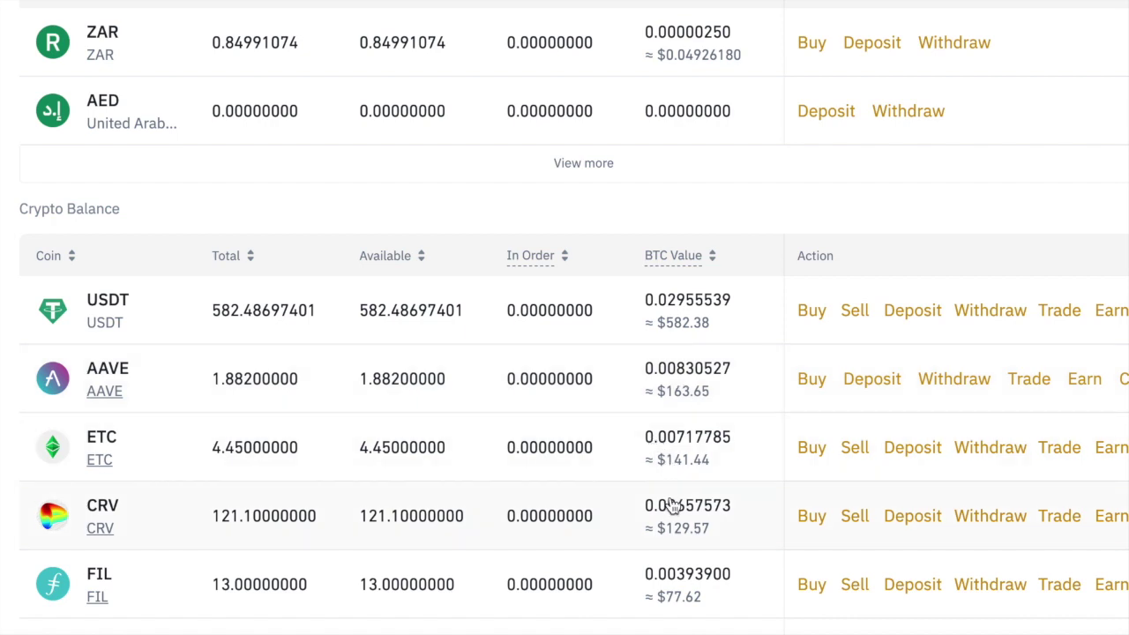
pyautogui.scroll(-1, 684, 524)
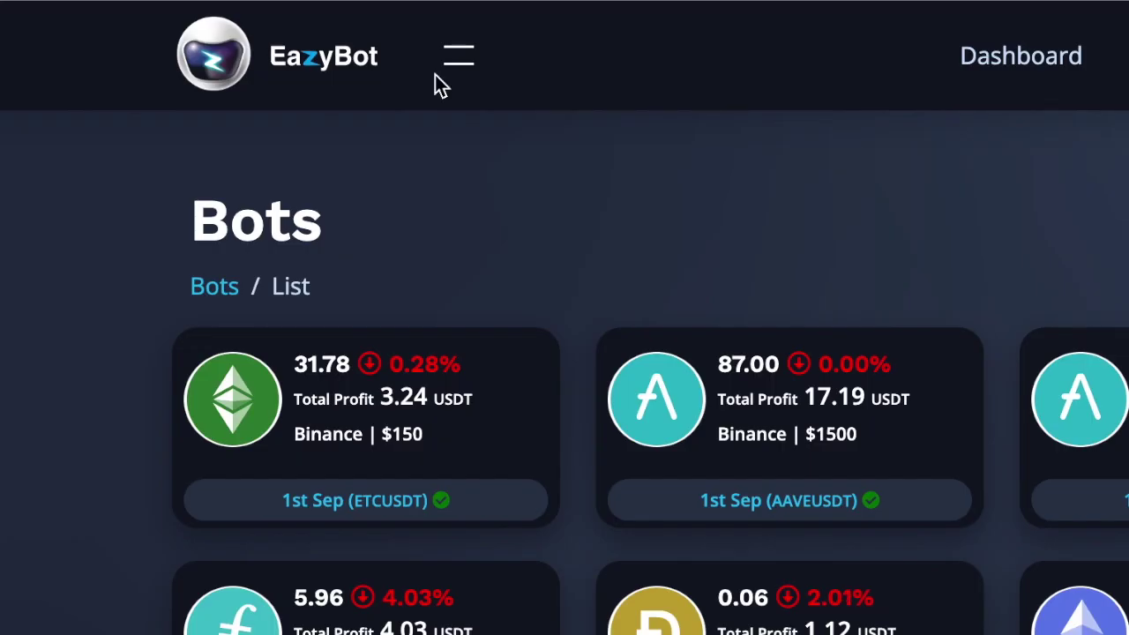
pyautogui.click(473, 67)
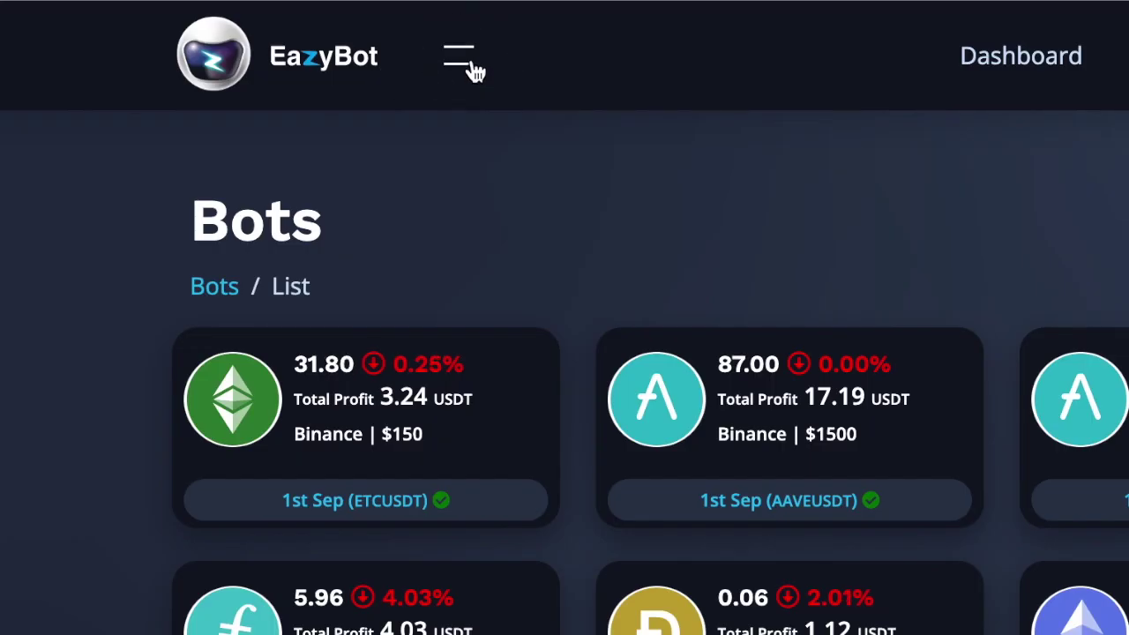
pyautogui.click(110, 318)
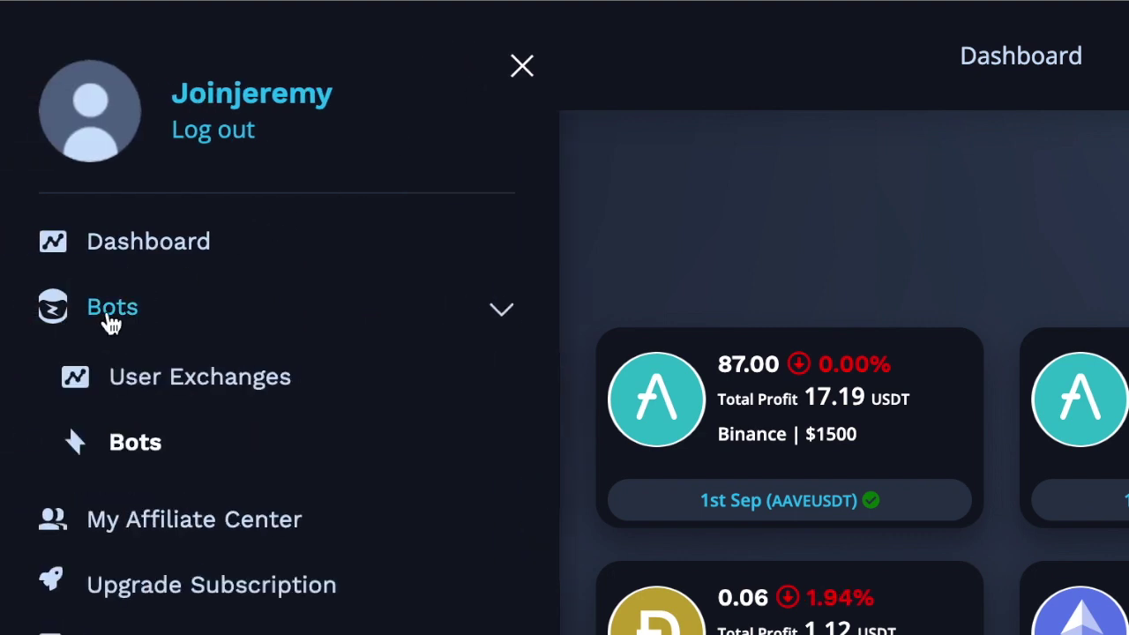
pyautogui.click(138, 459)
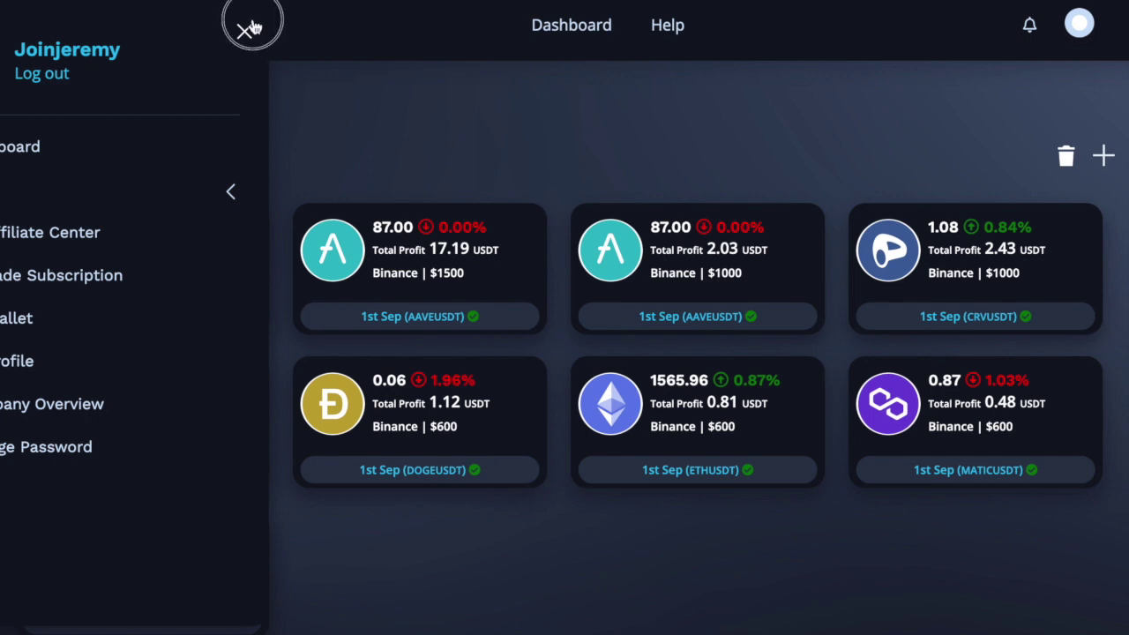
pyautogui.click(245, 30)
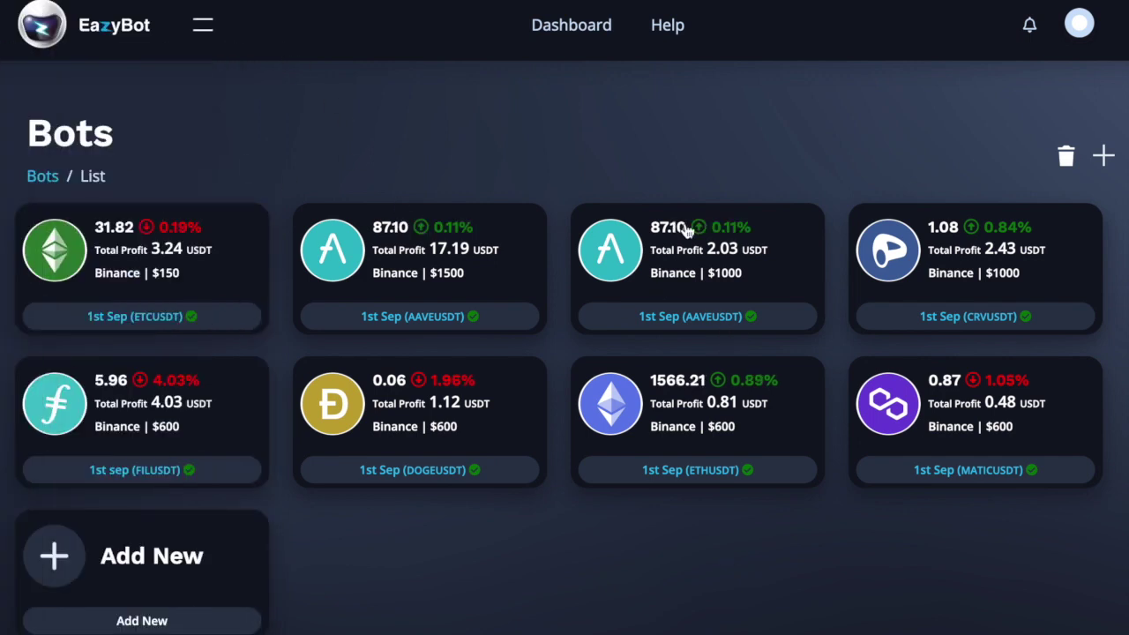
pyautogui.scroll(-2, 296, 315)
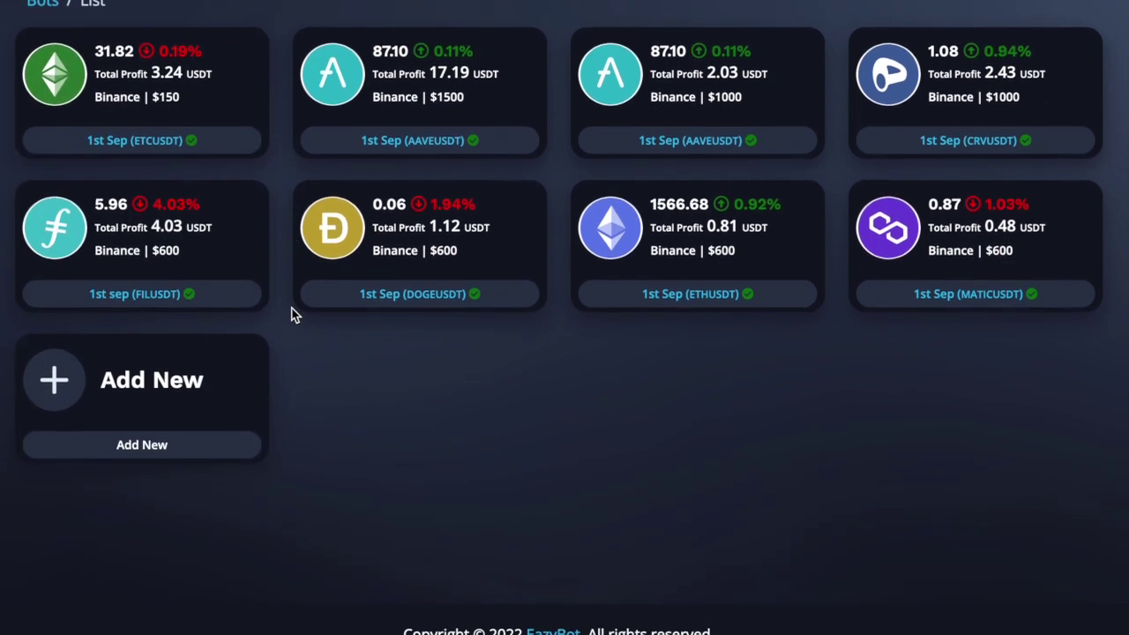
pyautogui.click(154, 387)
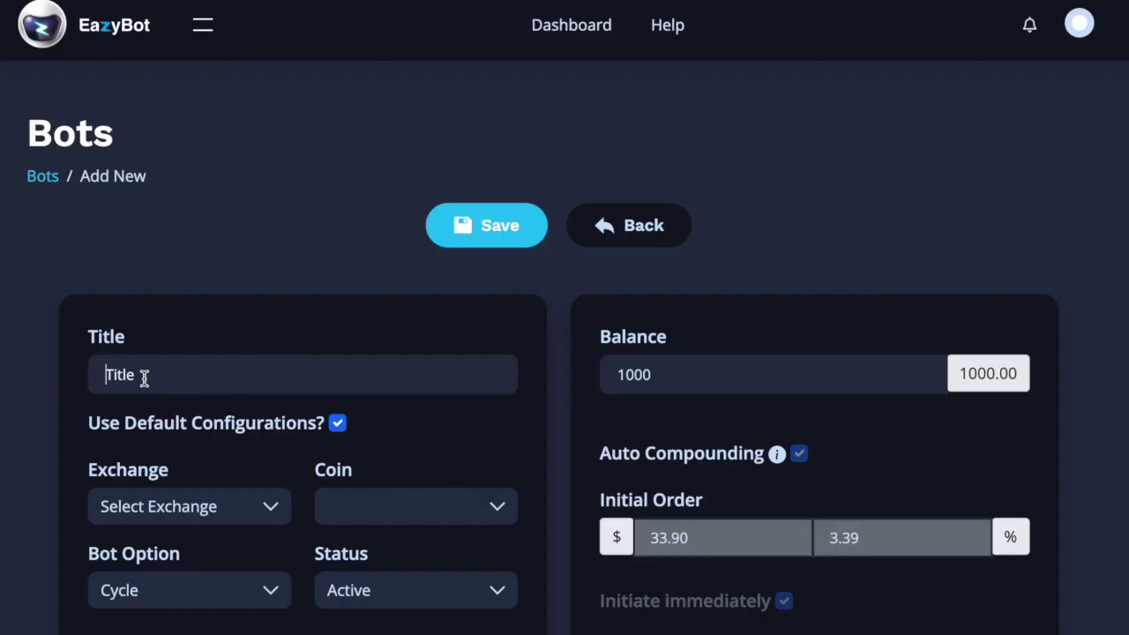
# - Title the new bot '5TH SEP 12:20PM', with balance 600 and exchange Binance
pyautogui.write('5TH SEP')
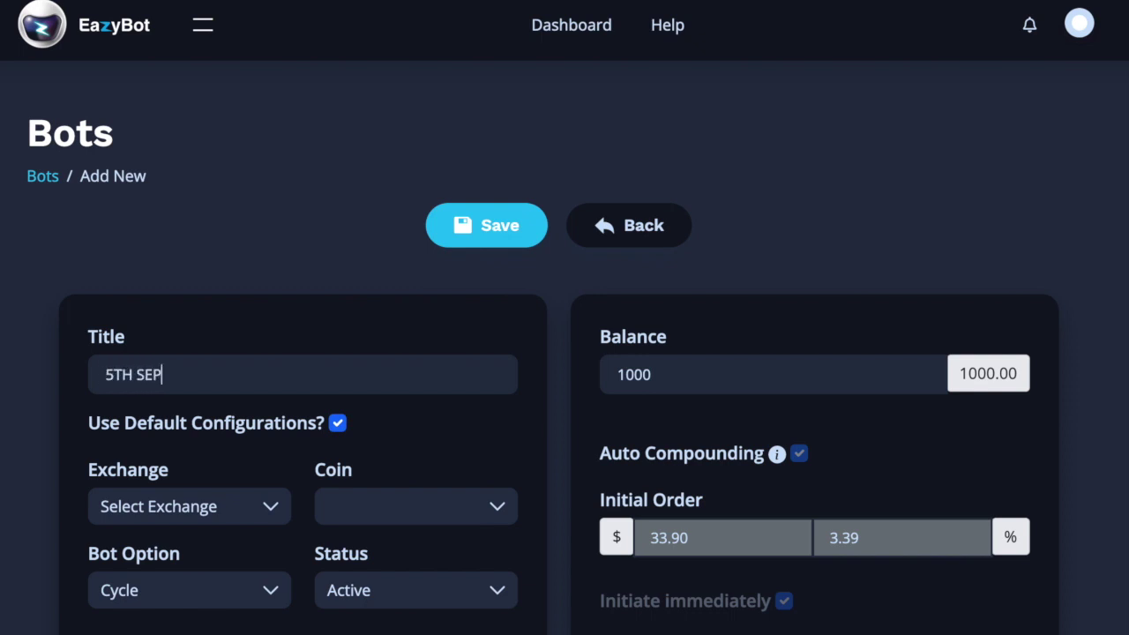
pyautogui.write(' 12:20PM')
pyautogui.scroll(-2, 256, 351)
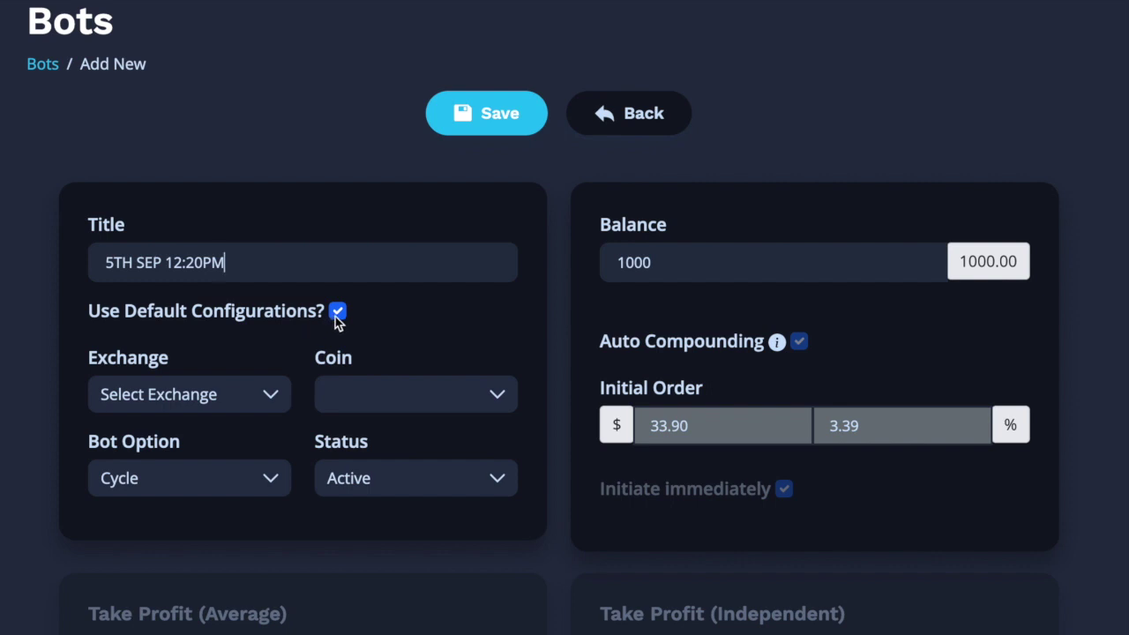
pyautogui.doubleClick(641, 261)
pyautogui.write('60')
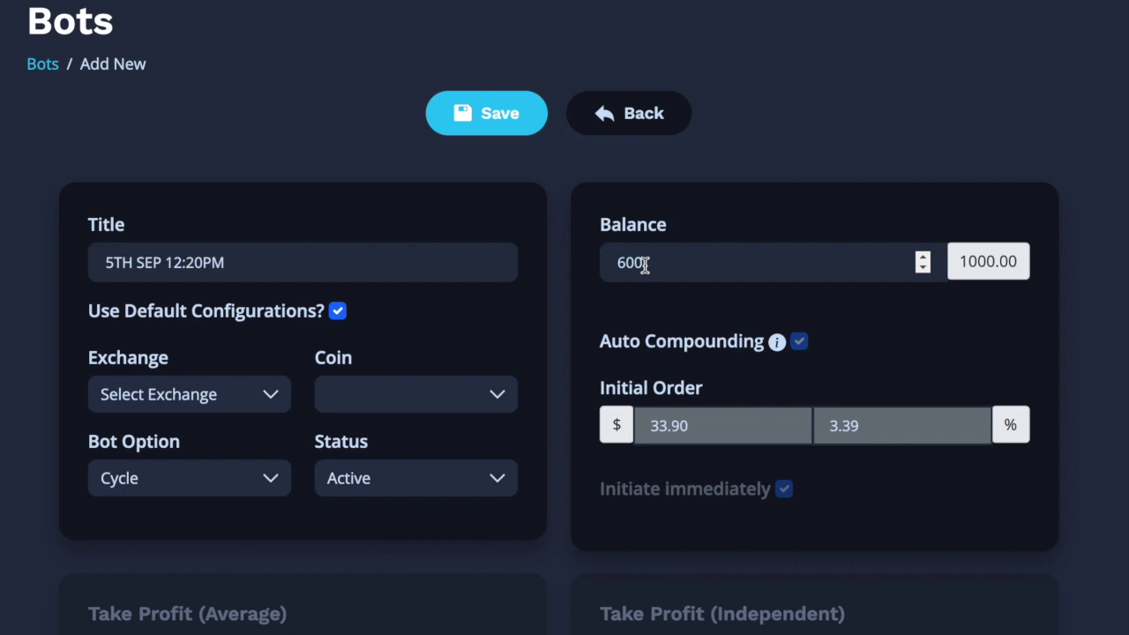
pyautogui.click(123, 403)
pyautogui.click(128, 414)
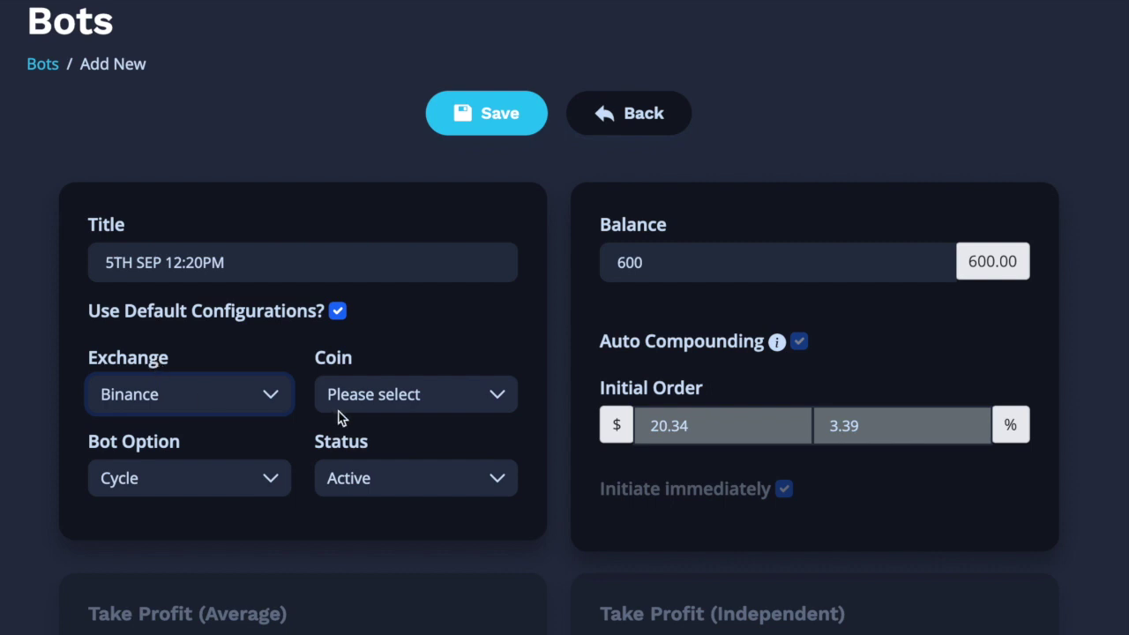
pyautogui.click(367, 406)
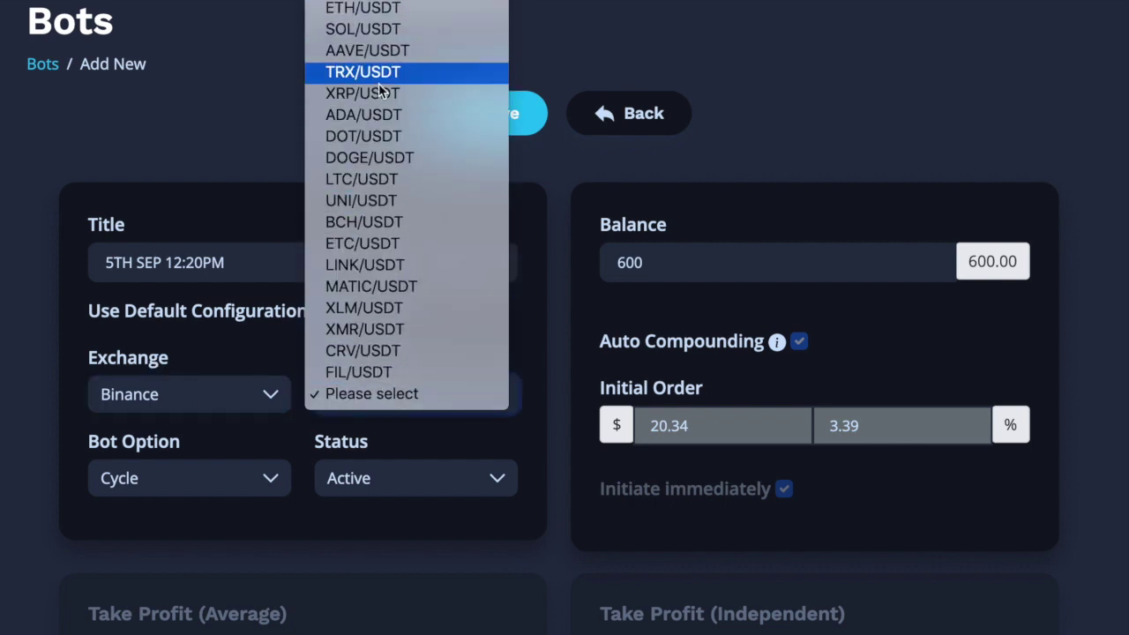
pyautogui.click(188, 118)
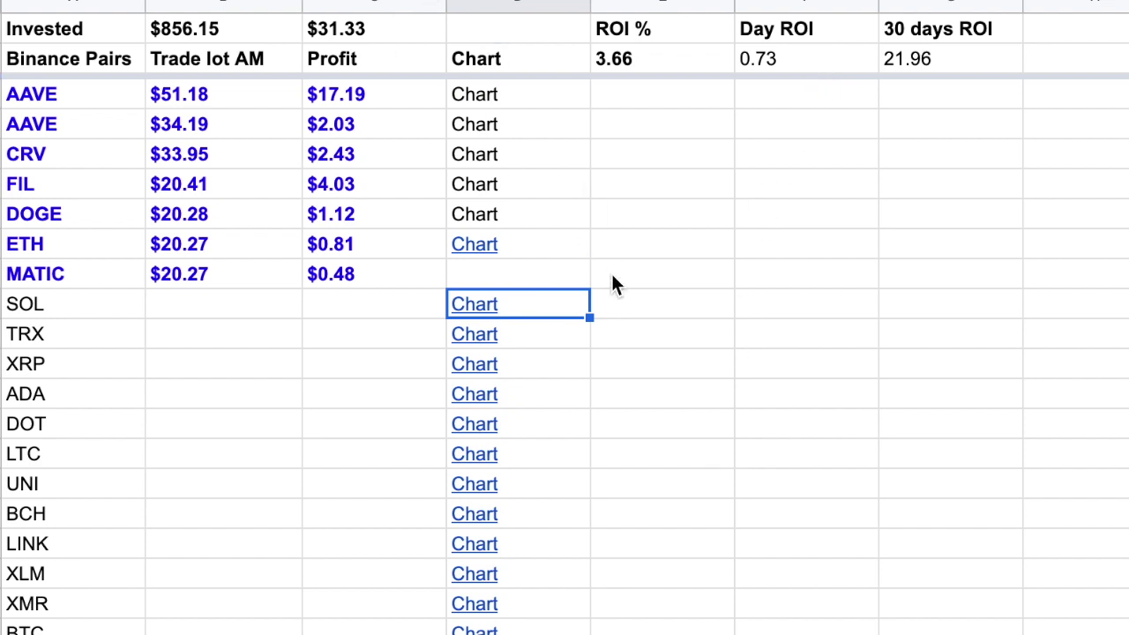
pyautogui.click(666, 305)
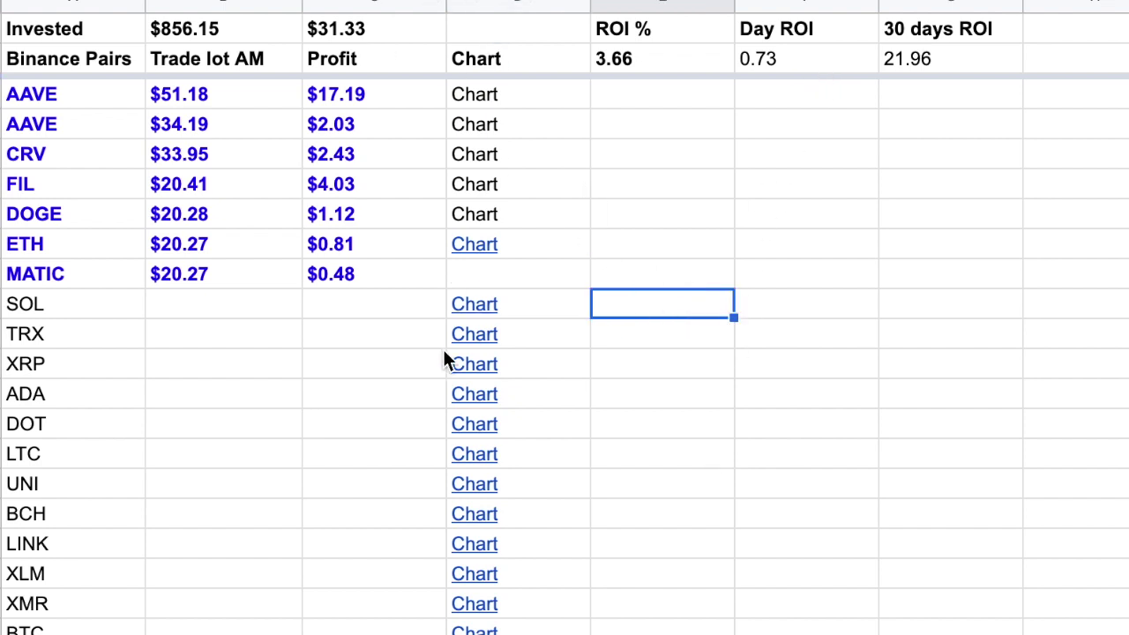
pyautogui.click(488, 306)
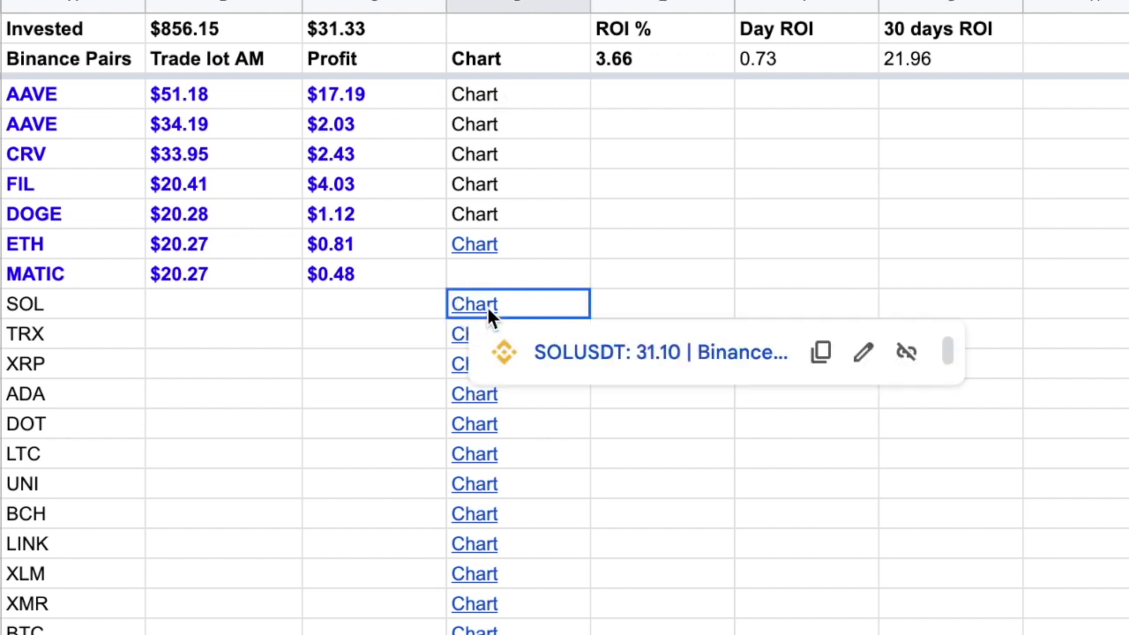
pyautogui.click(625, 354)
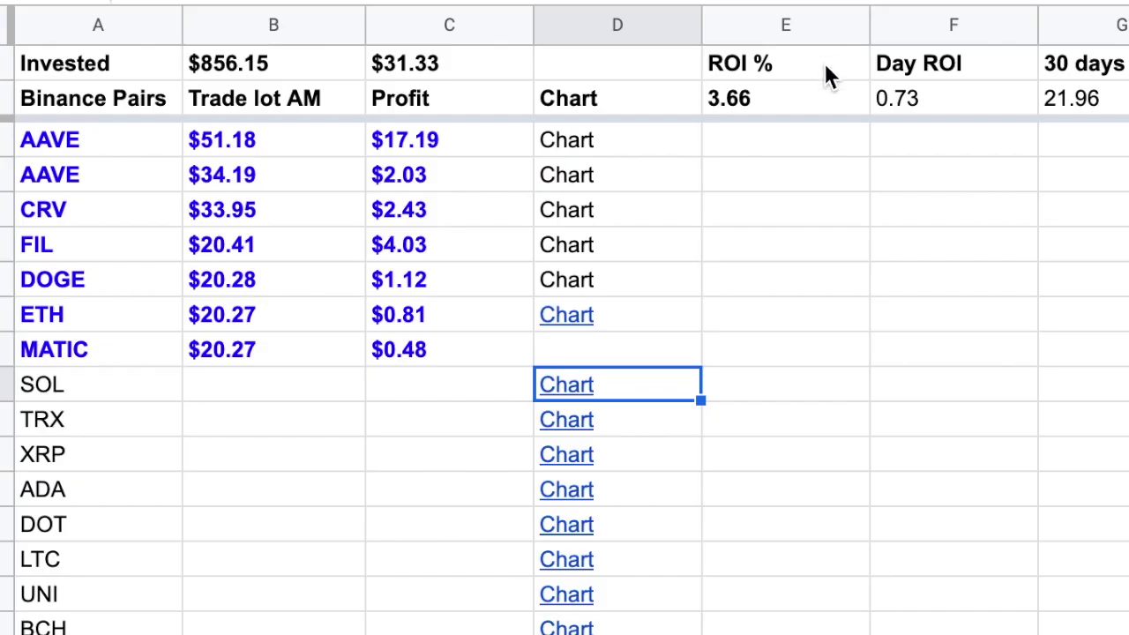
pyautogui.click(52, 429)
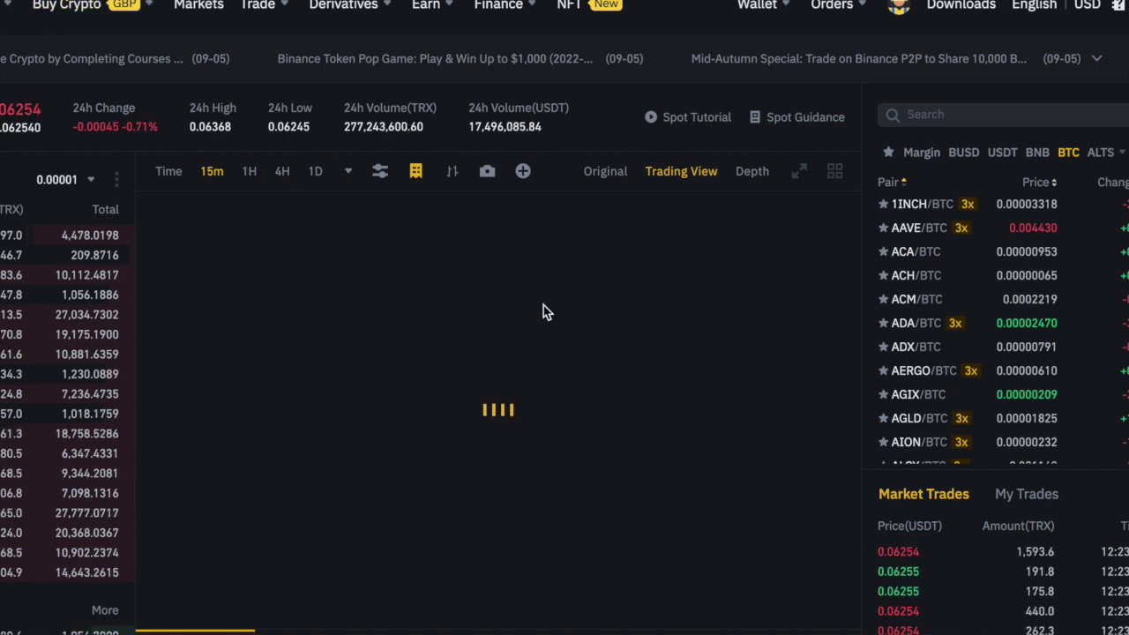
pyautogui.click(802, 172)
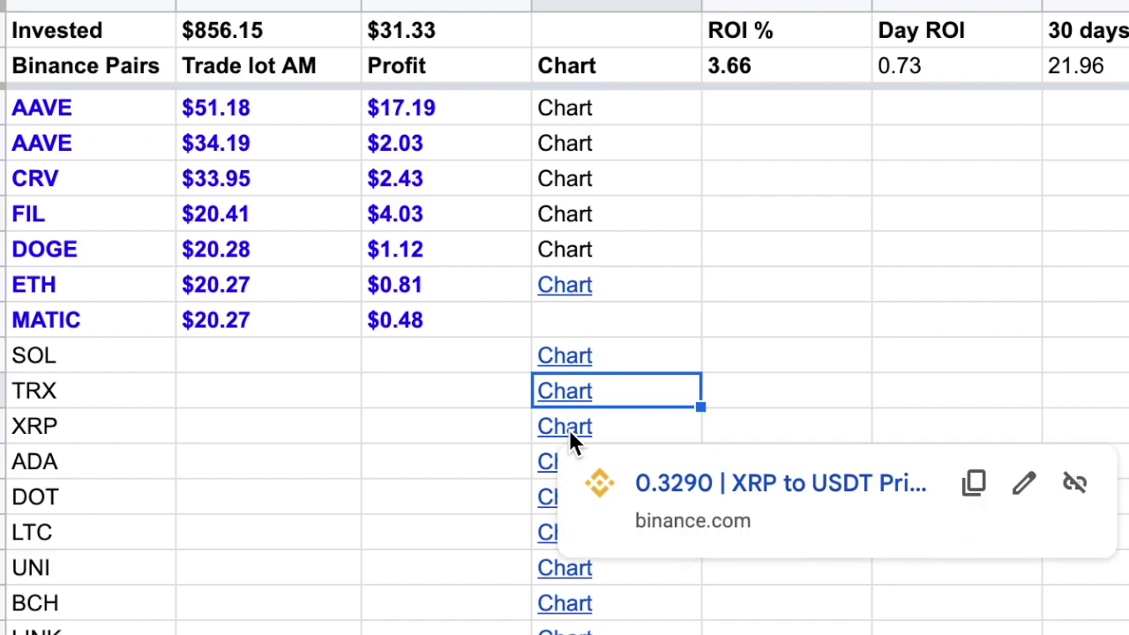
# - View the XRP/USDT chart from the sheet's Chart link, then return to the bot form
pyautogui.click(569, 428)
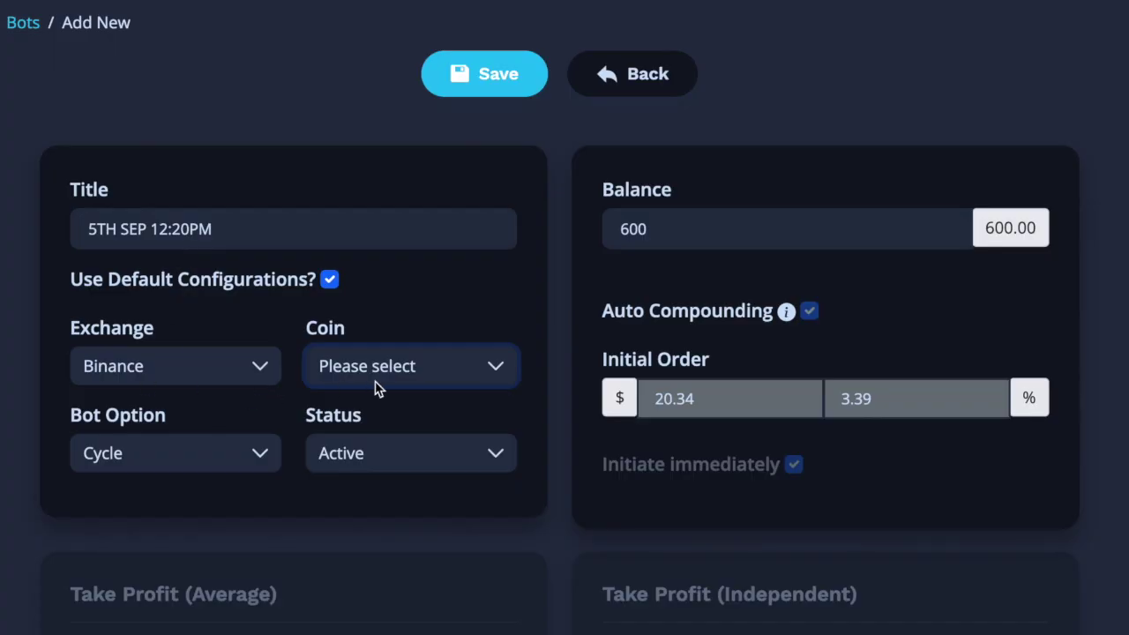
pyautogui.click(376, 386)
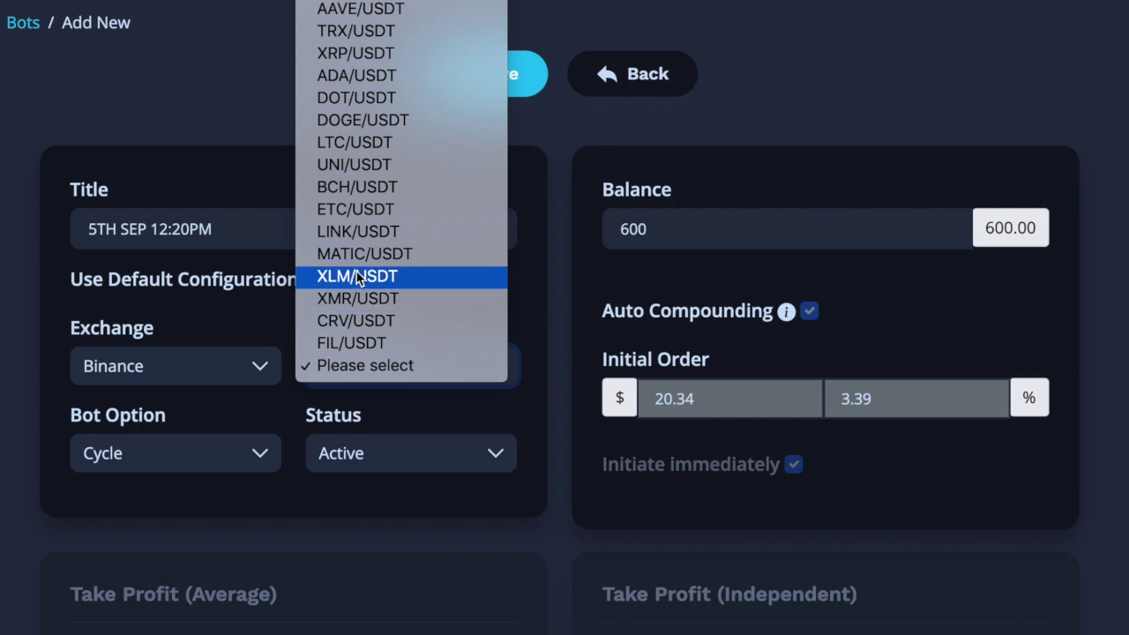
# - Pick XRP/USDT as the coin, keeping bot option Cycle and status Active
pyautogui.click(368, 55)
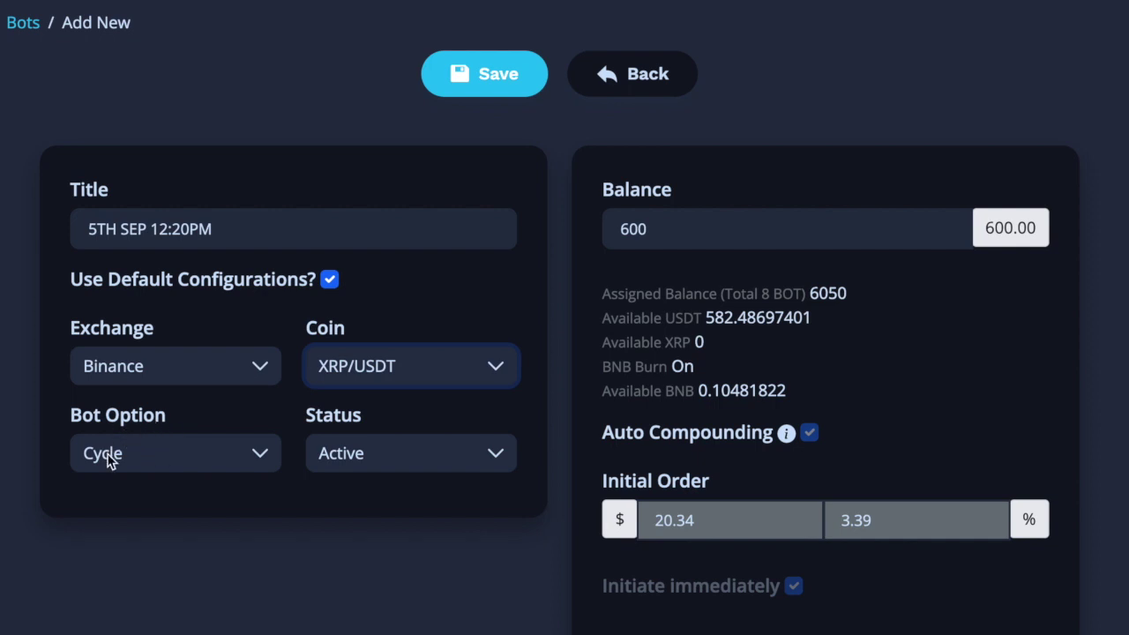
pyautogui.click(109, 459)
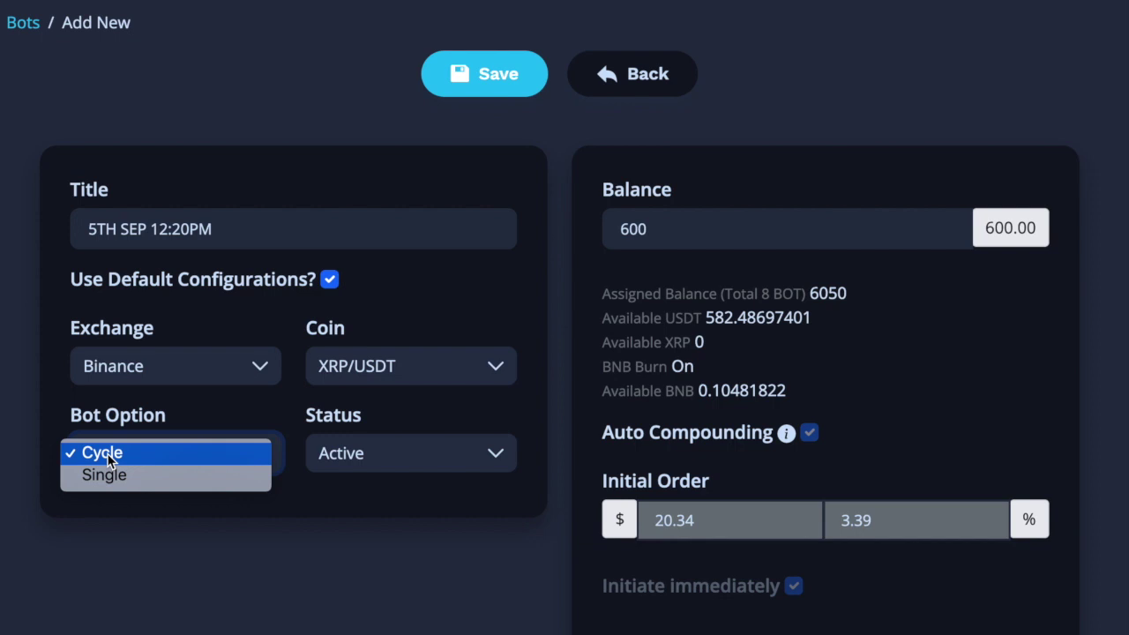
pyautogui.click(109, 453)
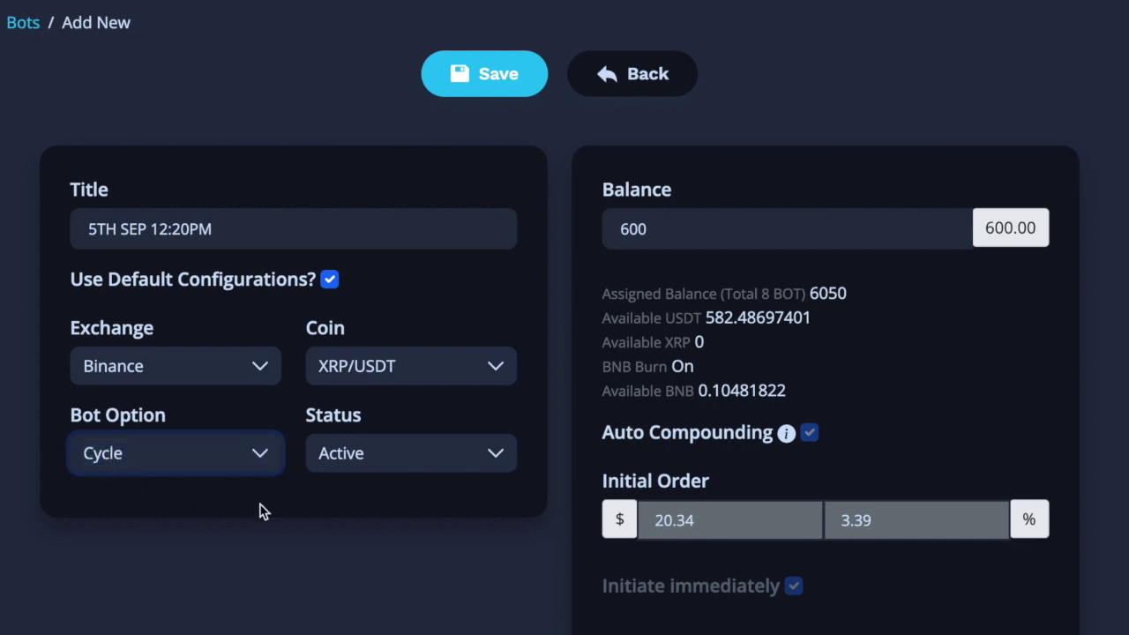
pyautogui.click(364, 462)
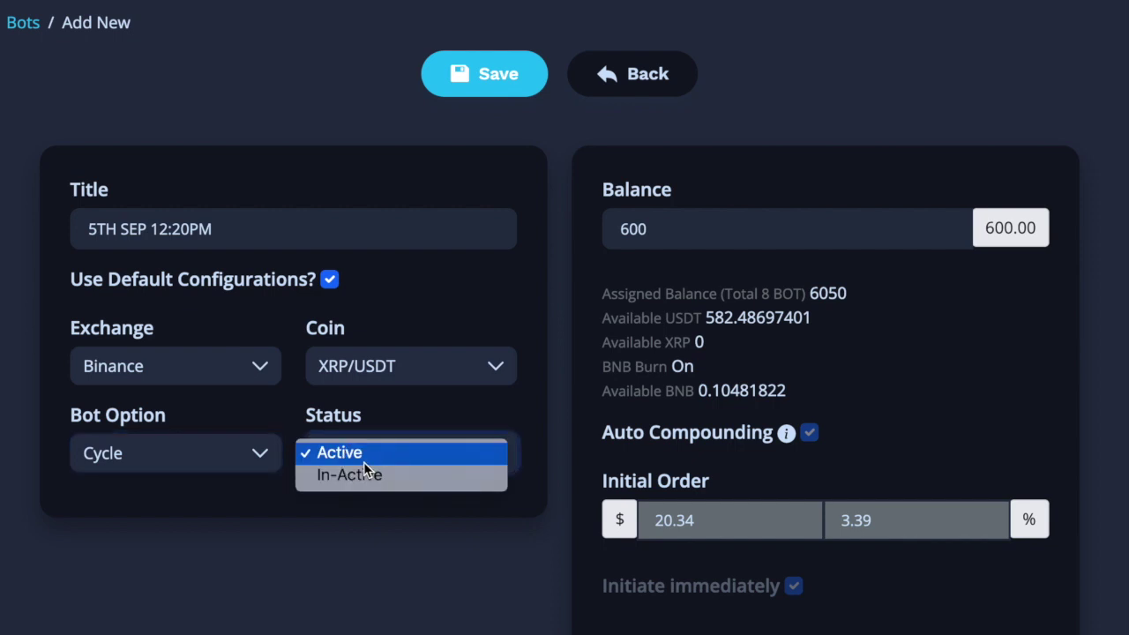
pyautogui.click(349, 453)
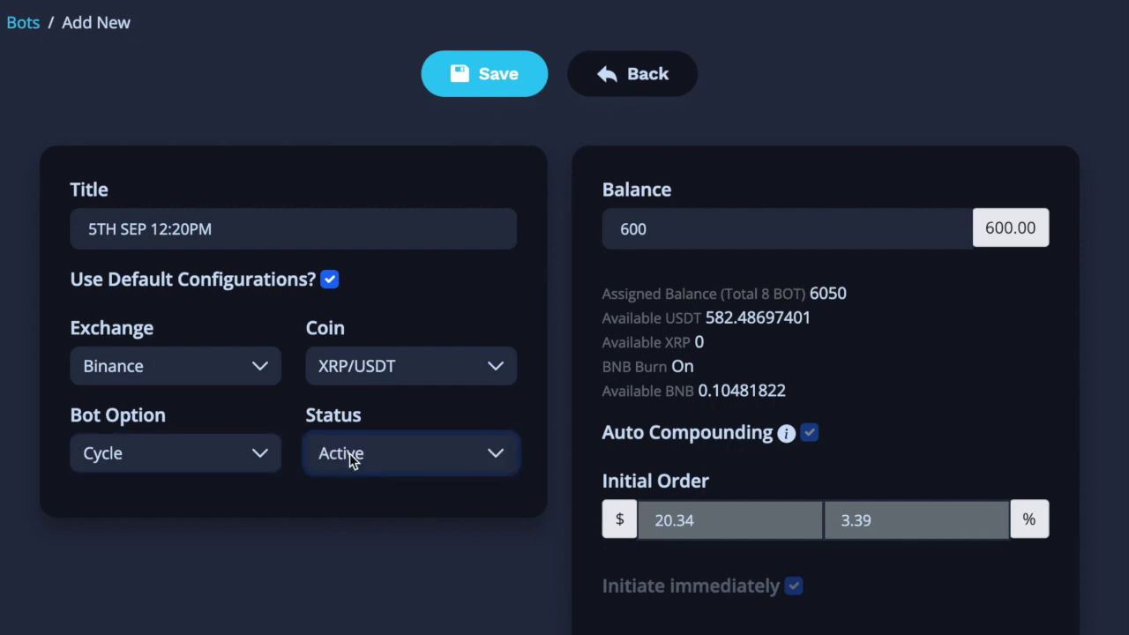
pyautogui.doubleClick(635, 231)
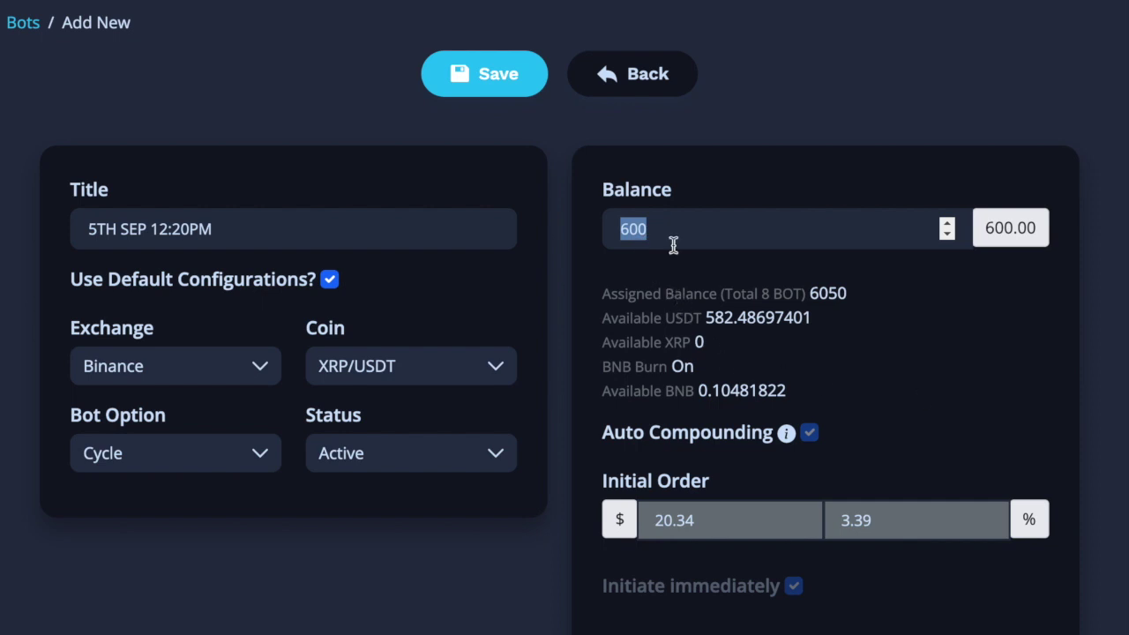
pyautogui.scroll(-1, 979, 397)
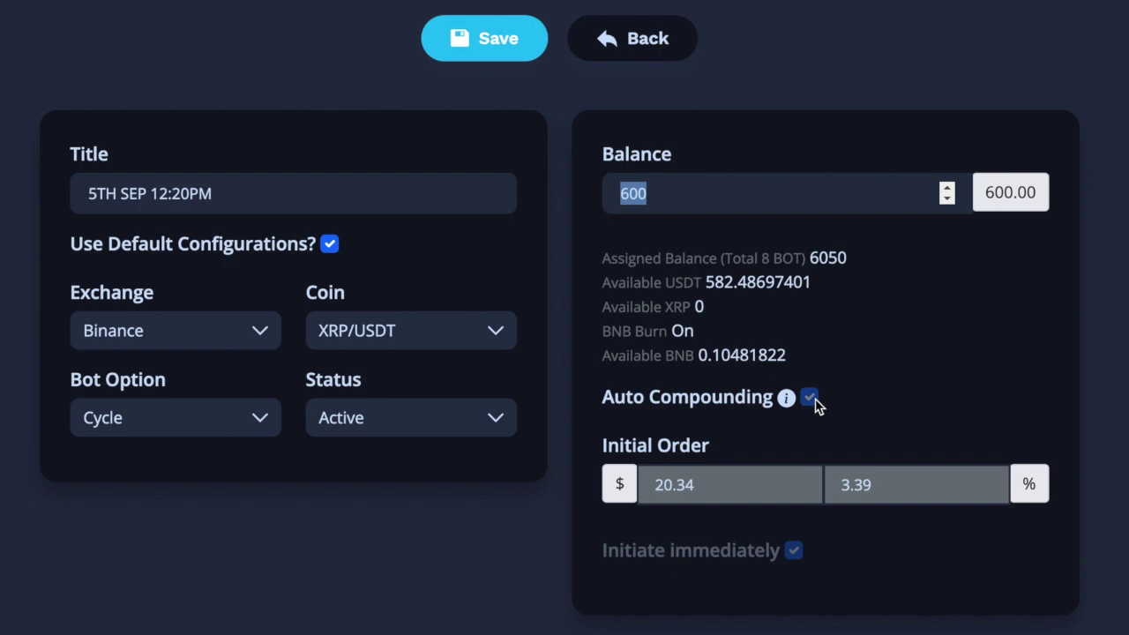
pyautogui.scroll(-3, 1014, 399)
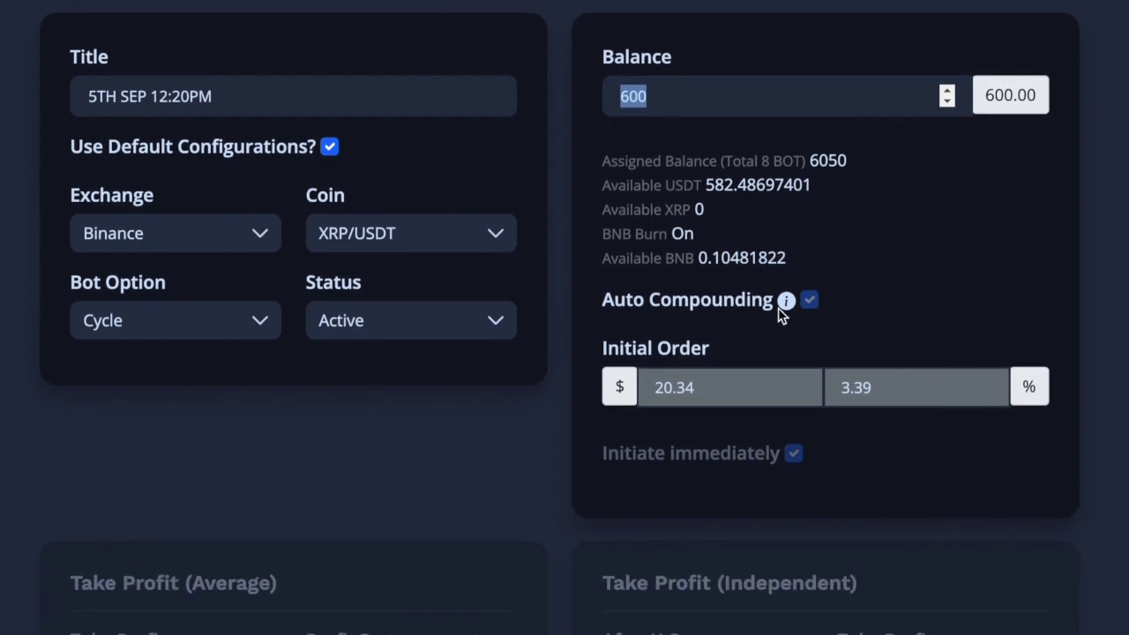
pyautogui.click(330, 148)
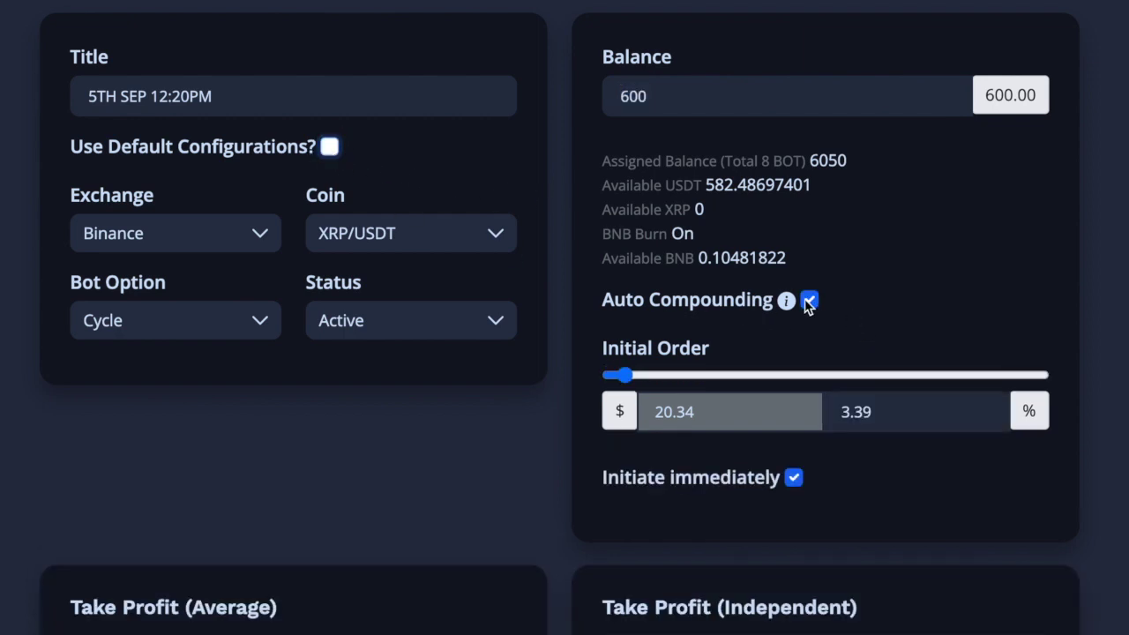
pyautogui.click(809, 300)
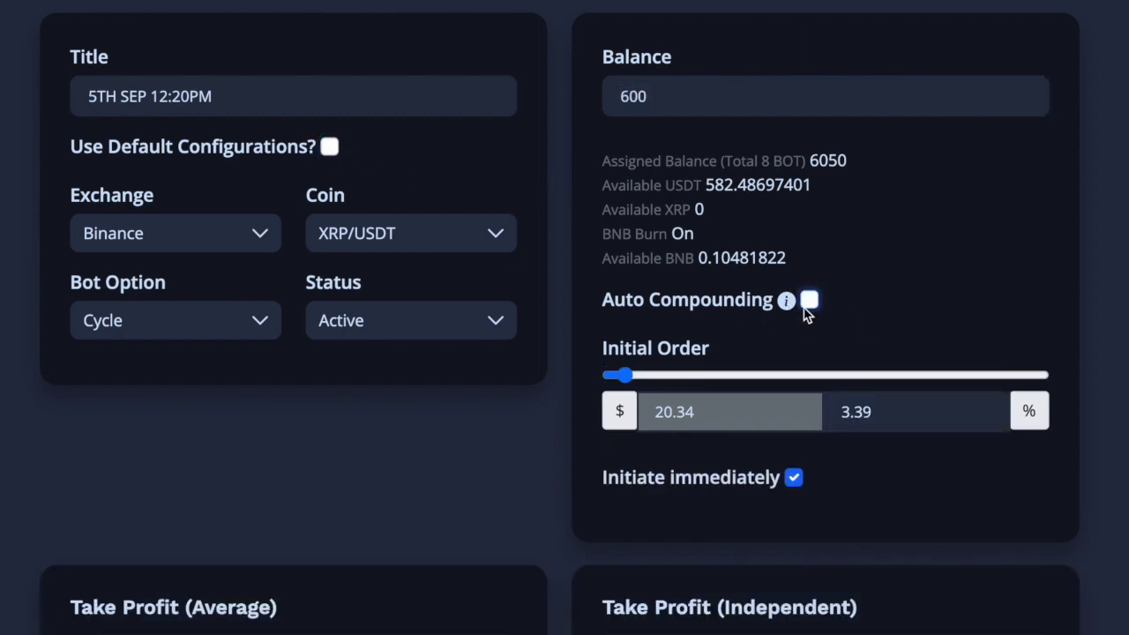
pyautogui.click(808, 300)
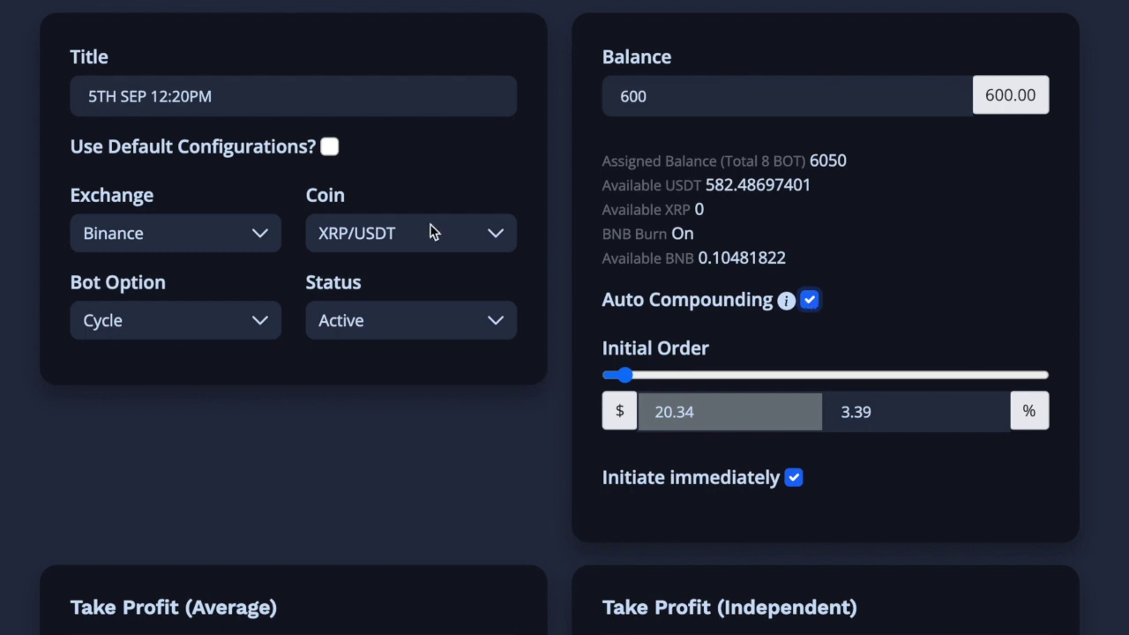
pyautogui.click(329, 147)
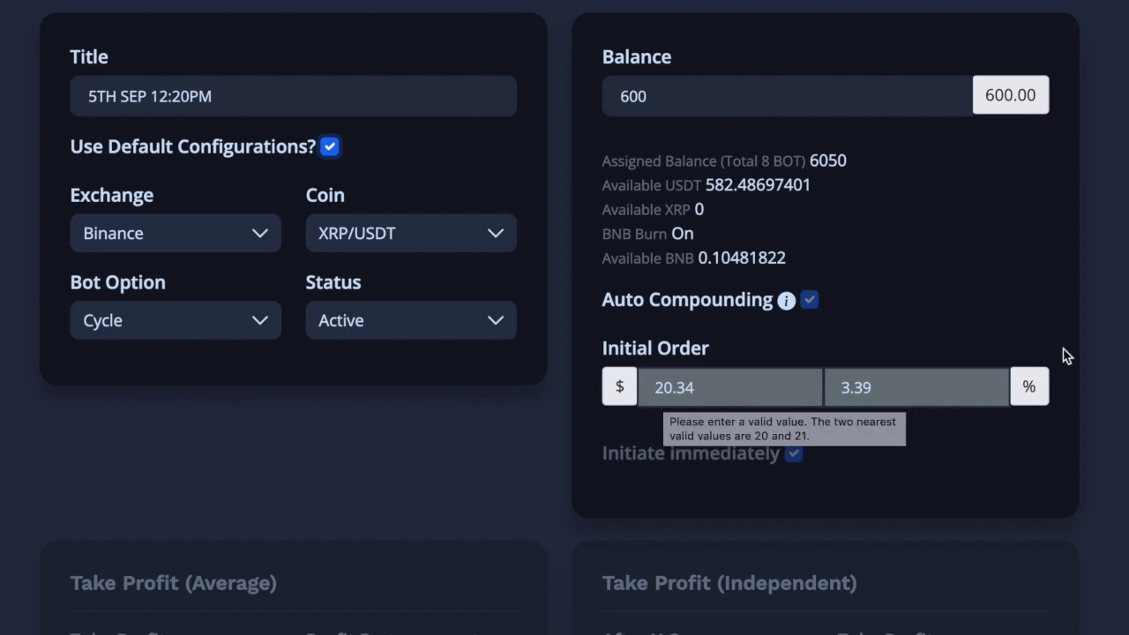
pyautogui.scroll(-1, 1053, 282)
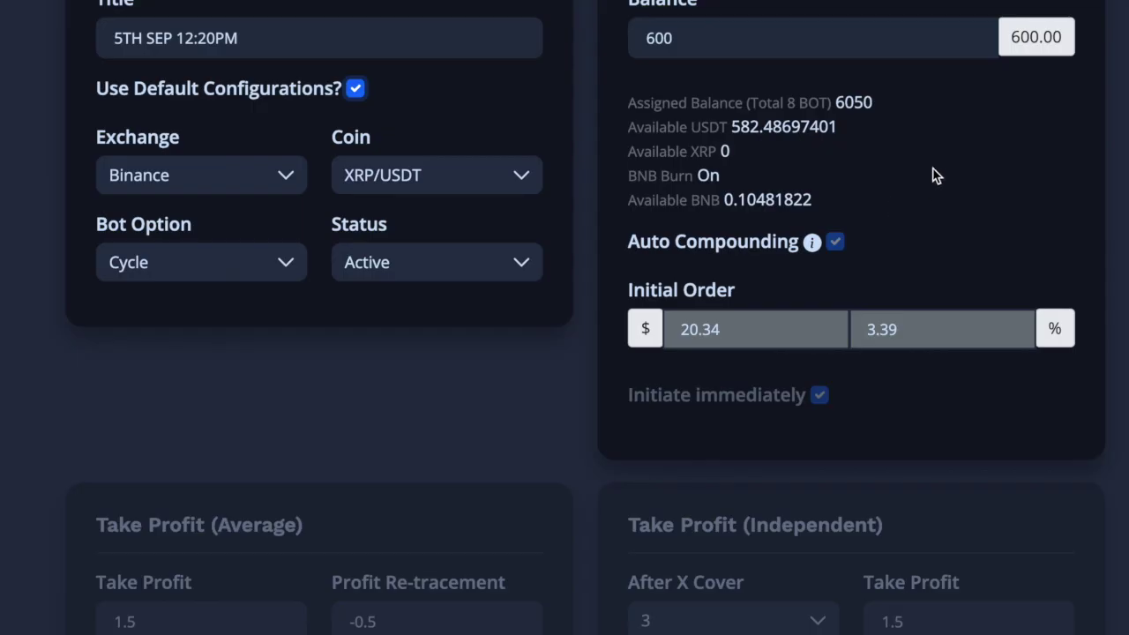
# - Save the 5TH SEP 12:20PM XRP/USDT bot and go to its trade details
pyautogui.scroll(3, 856, 169)
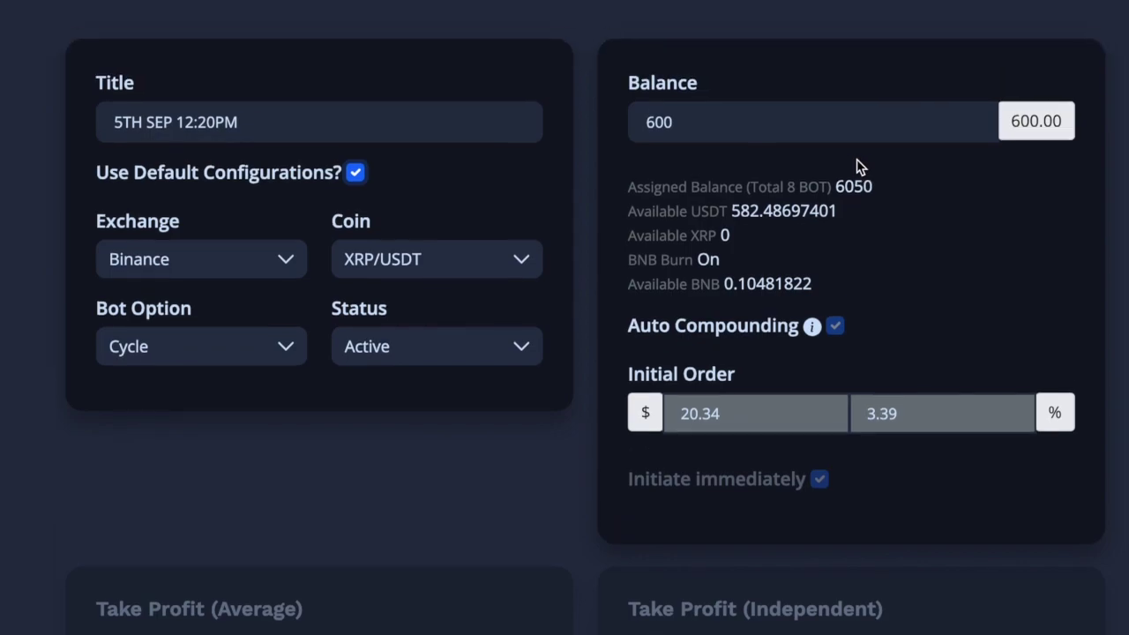
pyautogui.click(516, 106)
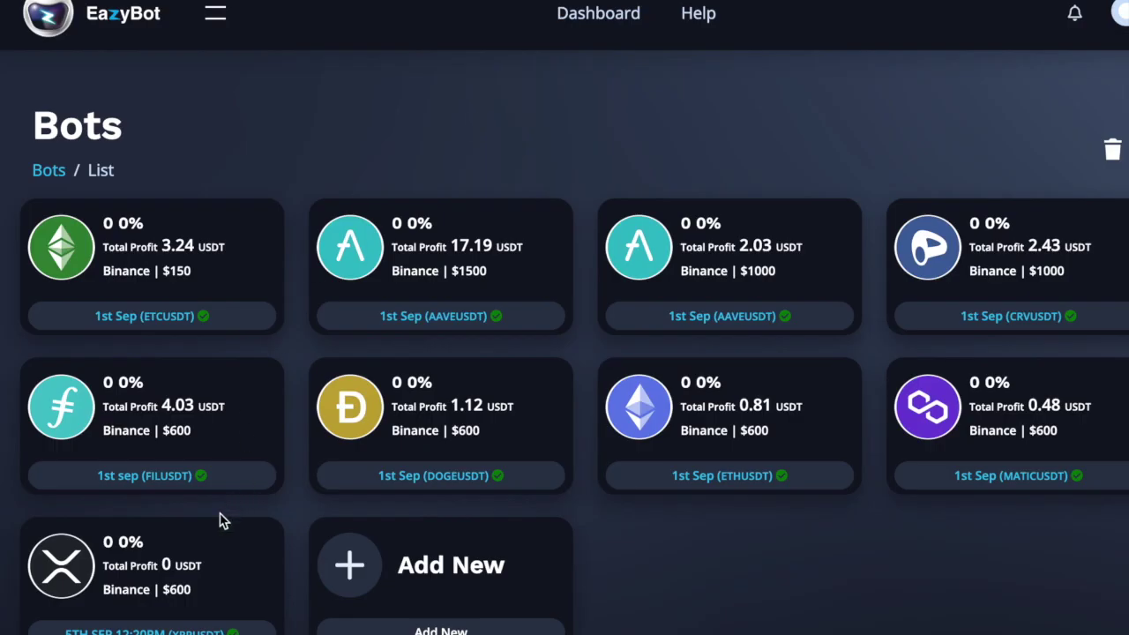
pyautogui.scroll(-1, 187, 557)
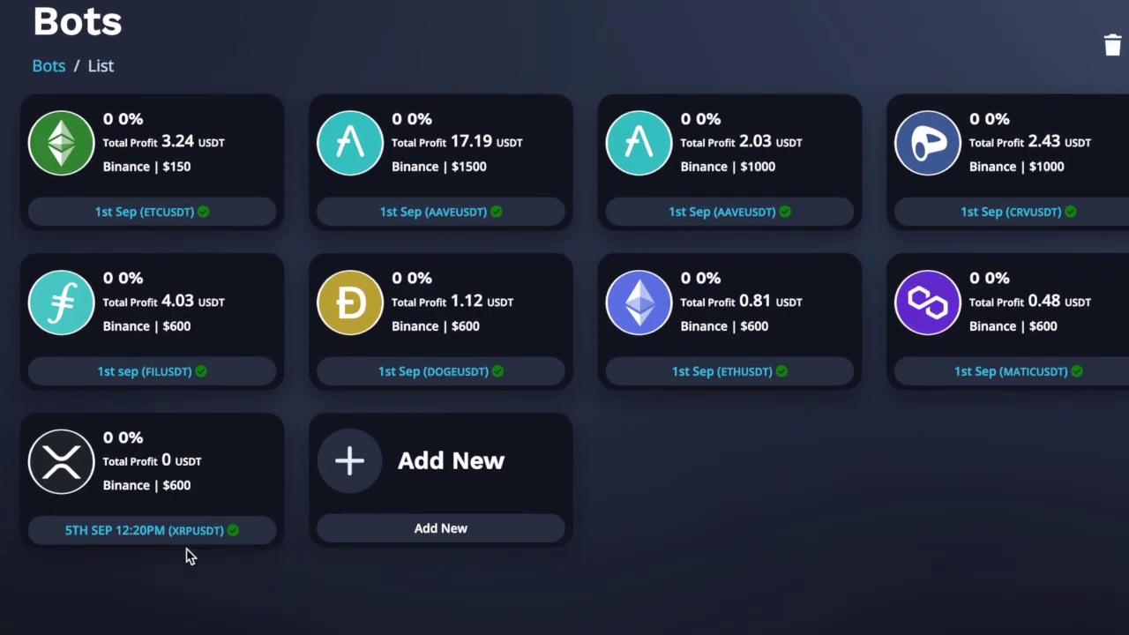
pyautogui.click(134, 540)
# - Copy the 20.05 buy amount and paste it into the sheet's XRP amount cell
pyautogui.scroll(-1, 511, 426)
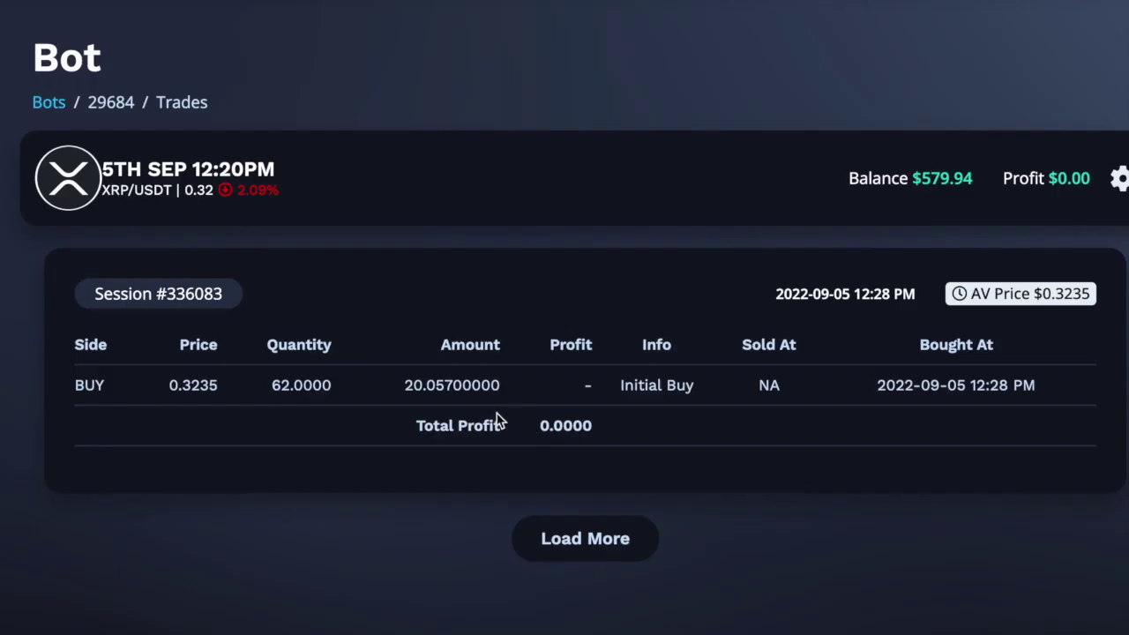
pyautogui.moveTo(407, 385); pyautogui.dragTo(445, 387)
pyautogui.hotkey('ctrl', 'c')
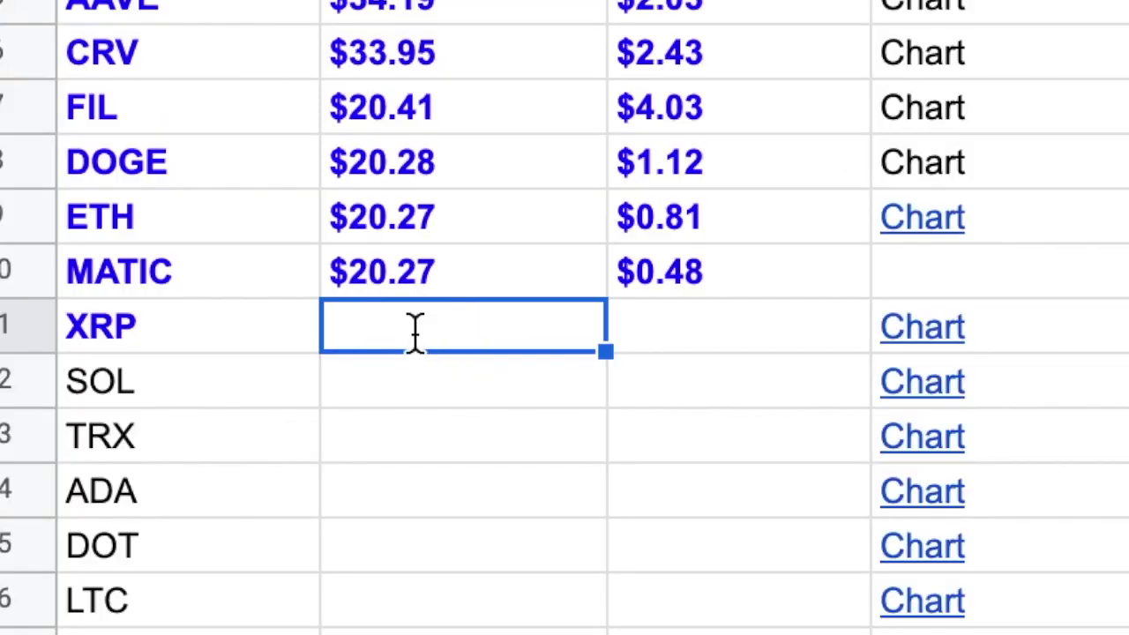
pyautogui.doubleClick(415, 332)
pyautogui.click(415, 331)
pyautogui.hotkey('ctrl', 'v')
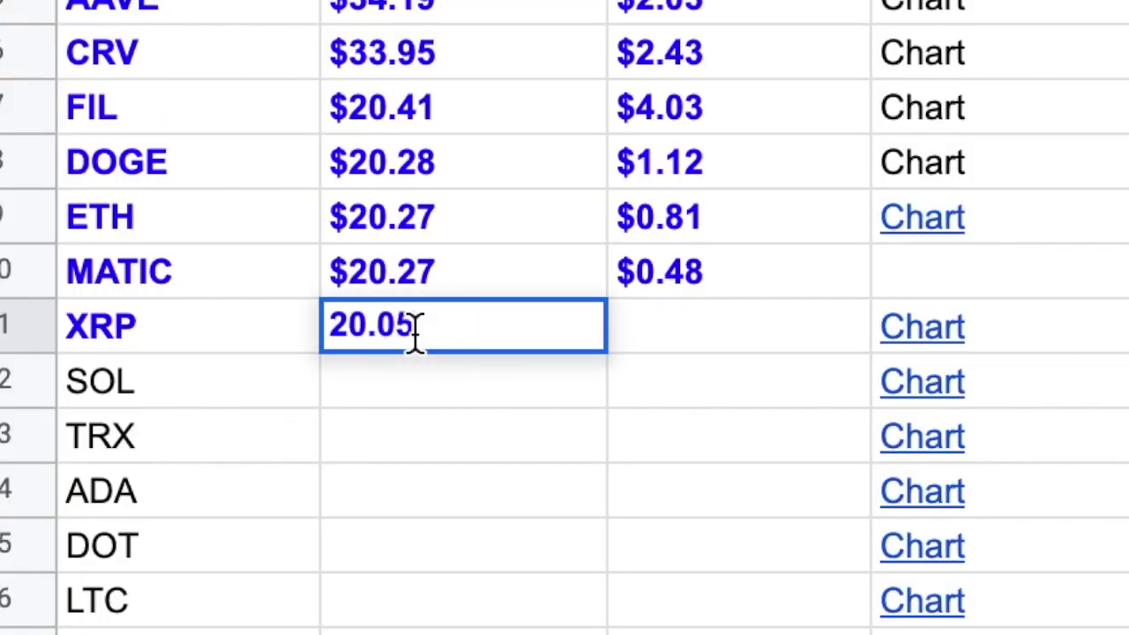
# - Commit $20.05 as the XRP amount and enter 0 as its profit
pyautogui.press('Tab')
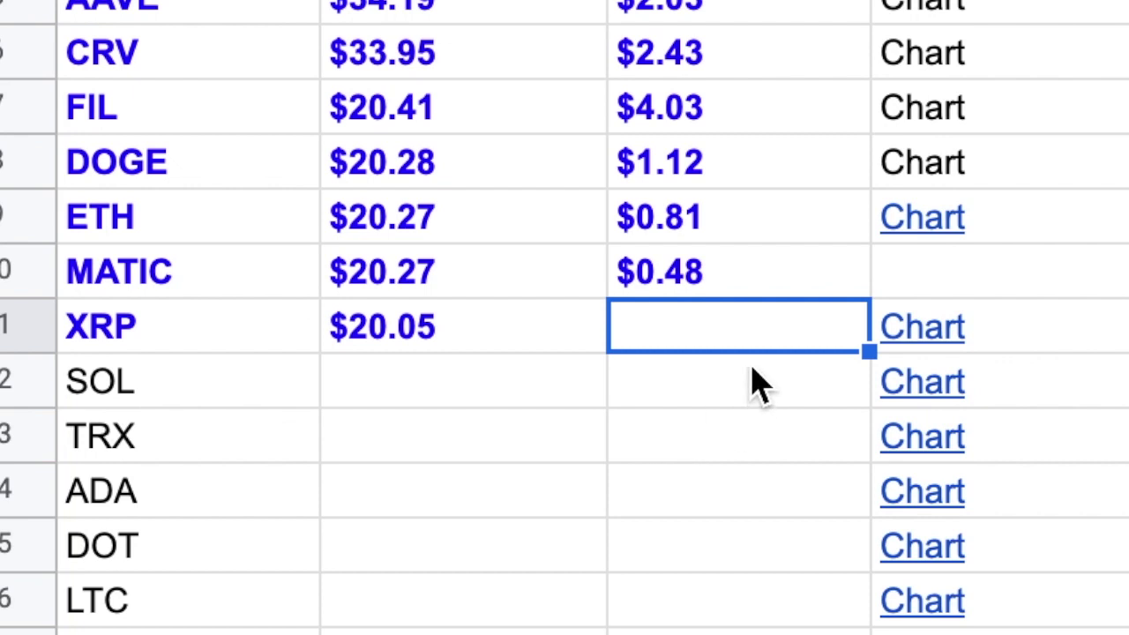
pyautogui.write('0')
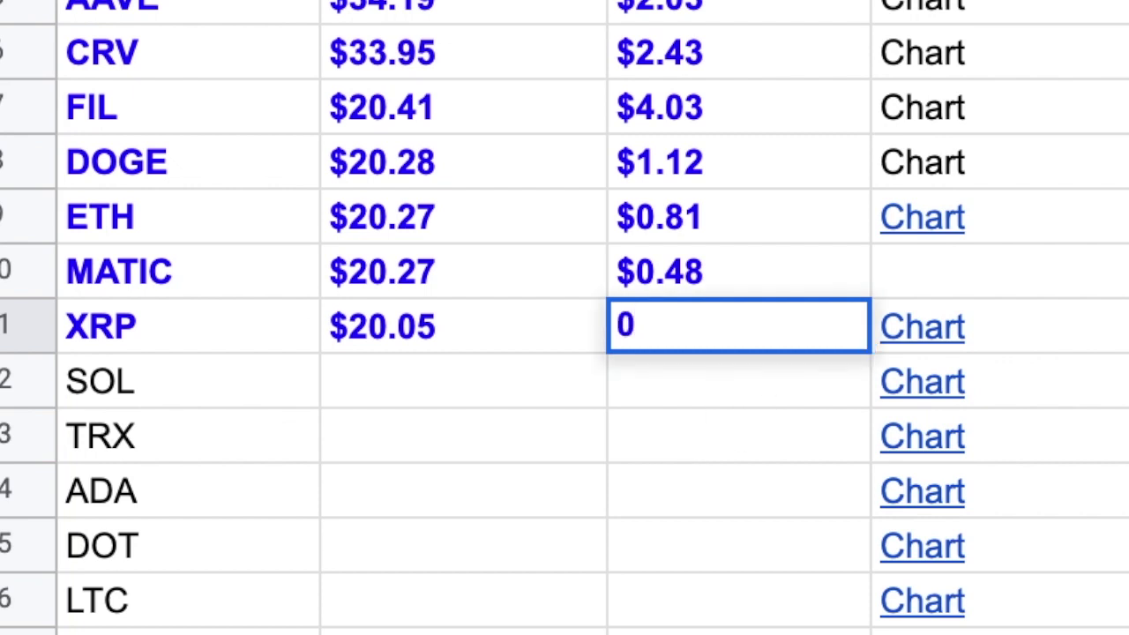
pyautogui.press('Return')
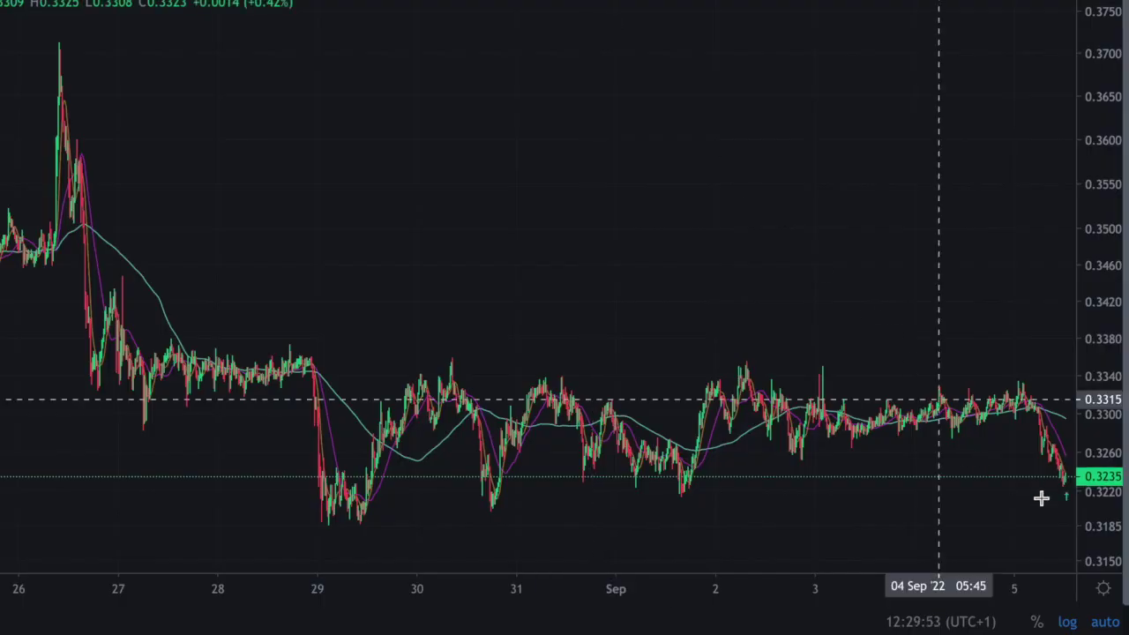
# - Pan and zoom the XRP/USDT chart onto the latest 5 Sep candles near 0.3235
pyautogui.click(1008, 525)
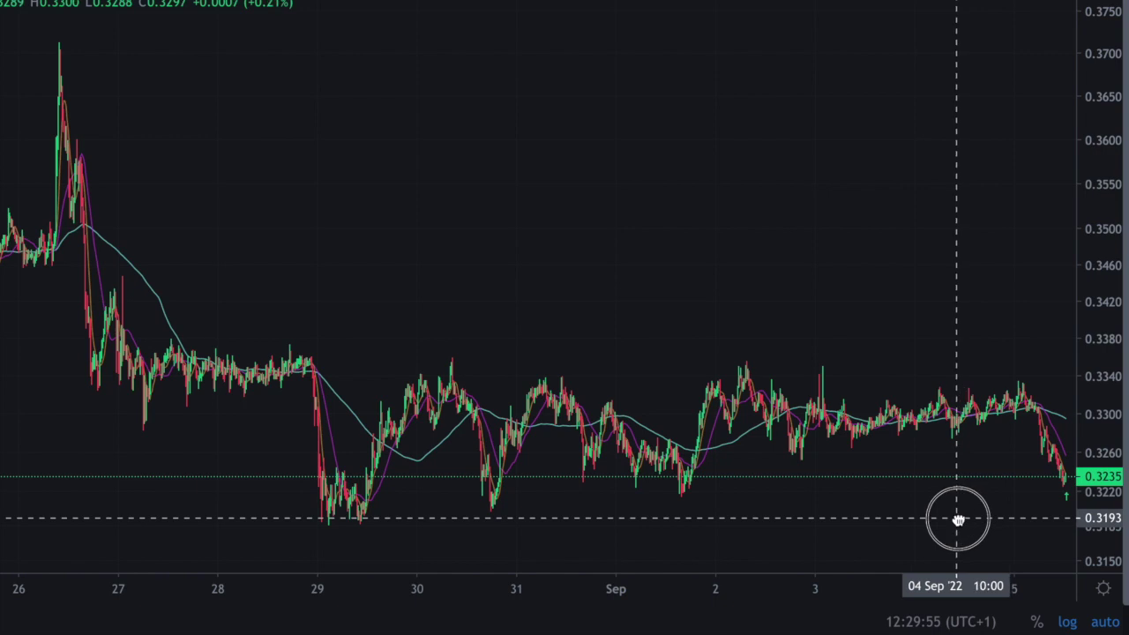
pyautogui.moveTo(815, 541); pyautogui.dragTo(670, 538)
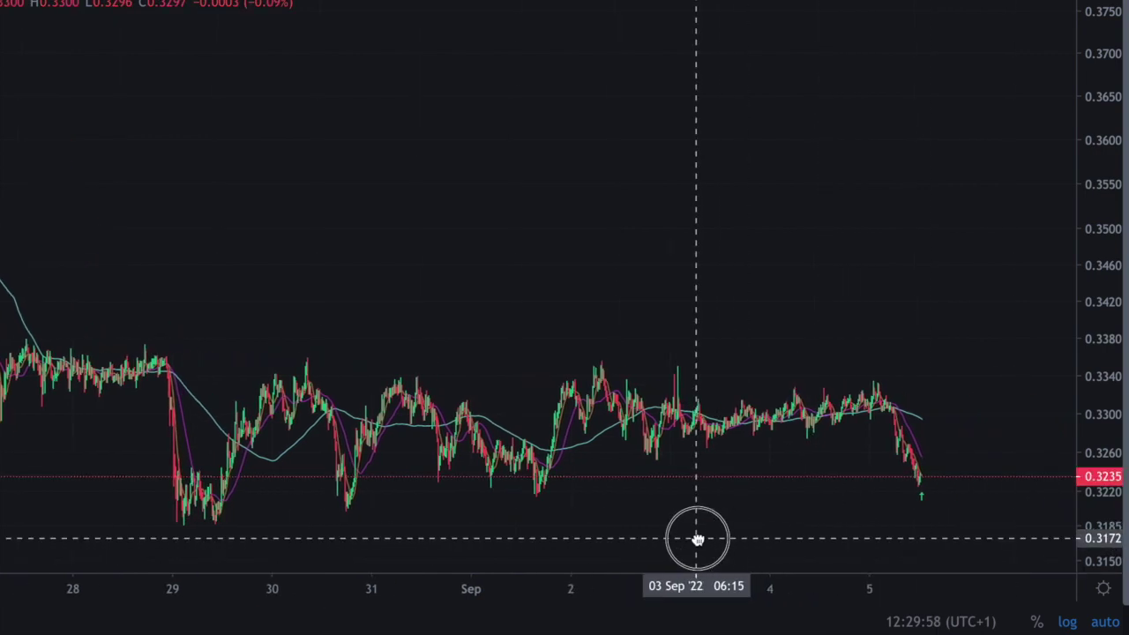
pyautogui.moveTo(1091, 386); pyautogui.dragTo(1091, 232)
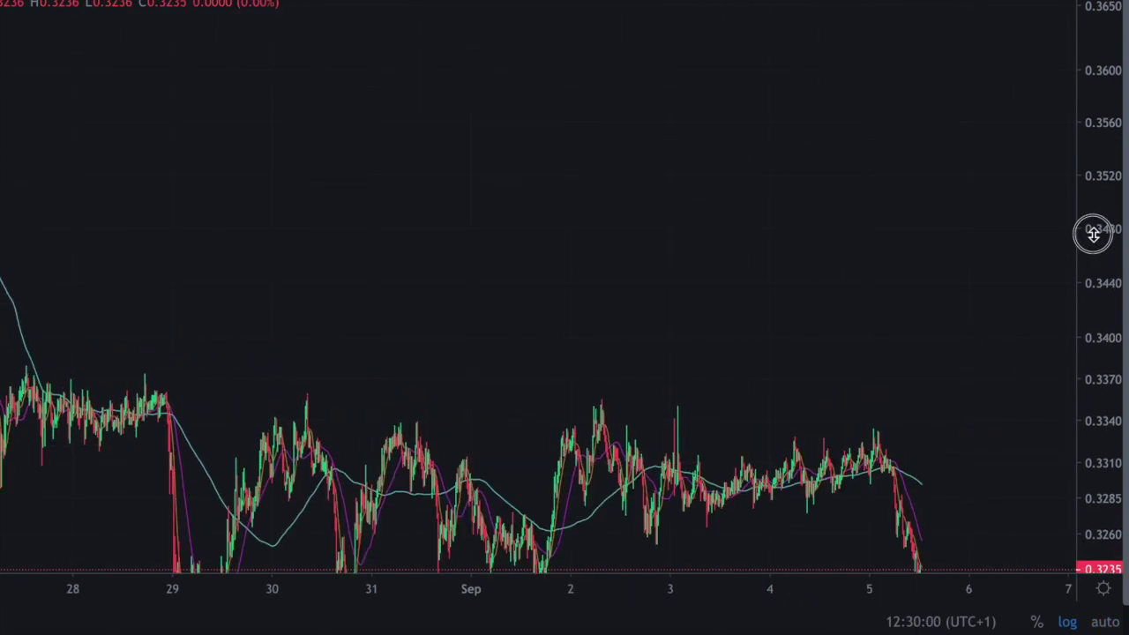
pyautogui.moveTo(929, 73); pyautogui.dragTo(935, 164)
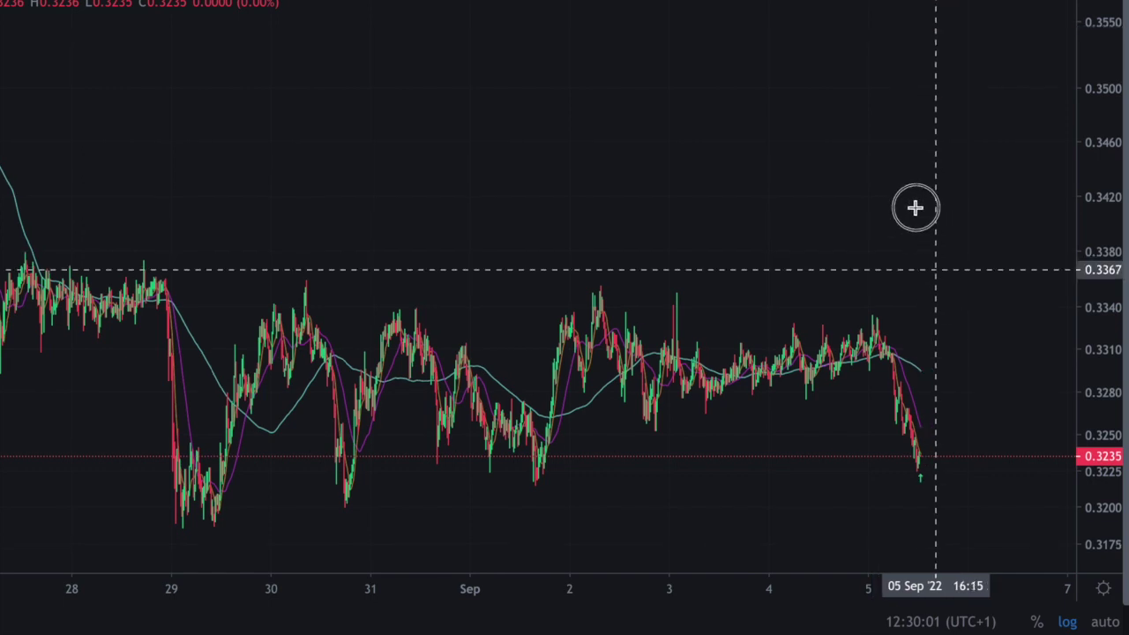
pyautogui.moveTo(671, 582); pyautogui.dragTo(823, 582)
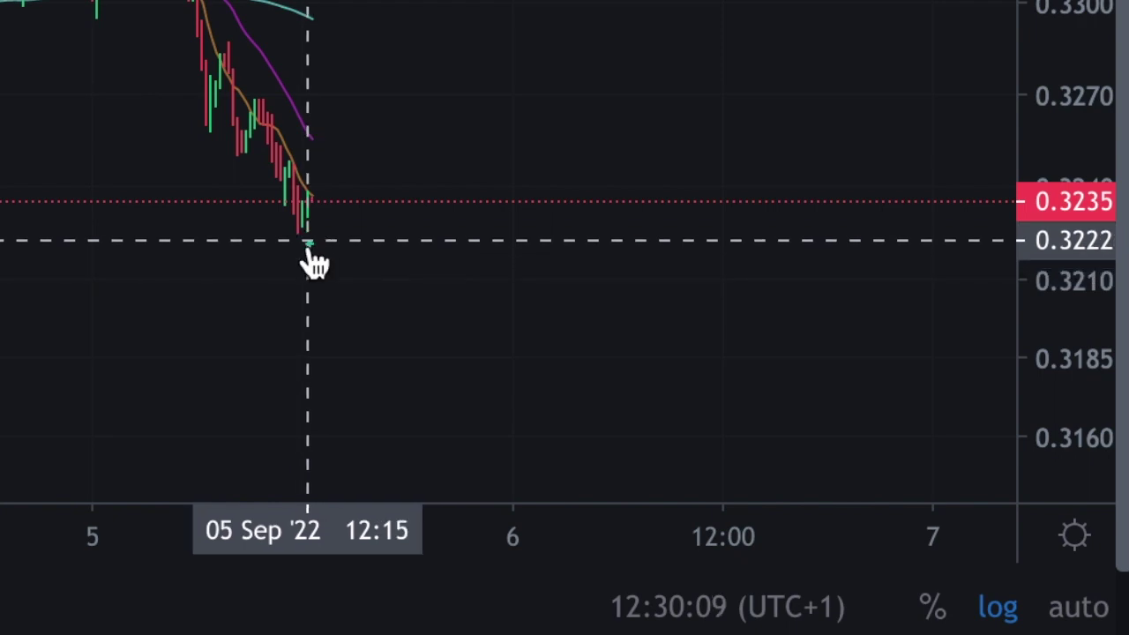
pyautogui.moveTo(316, 262)
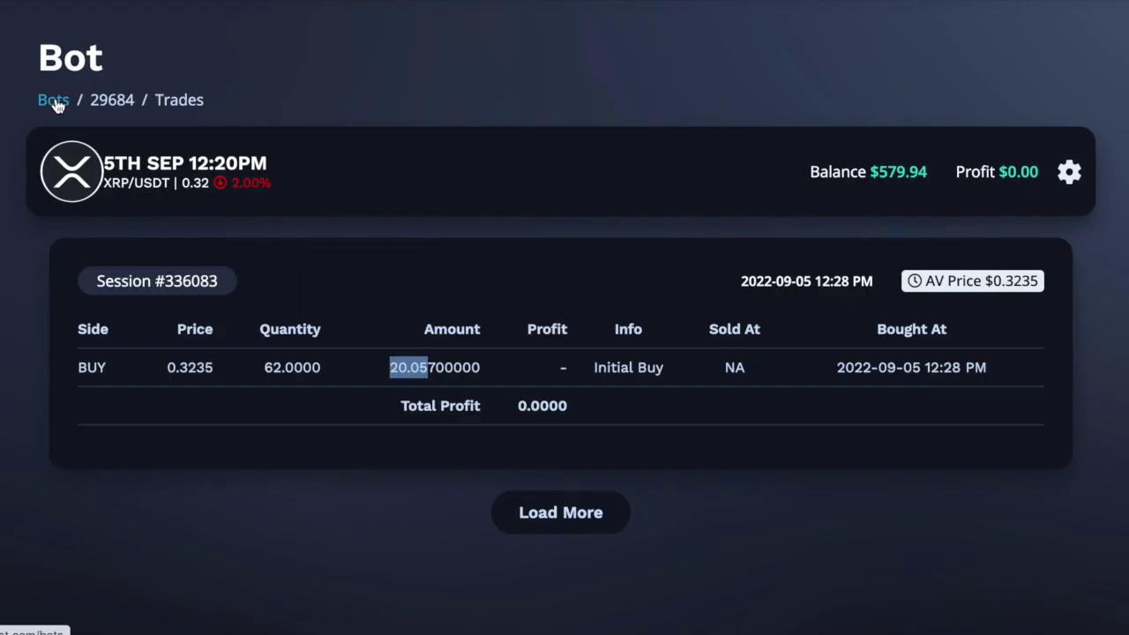
# - Return to the Bots list and scroll to the new XRPUSDT bot card
pyautogui.click(55, 102)
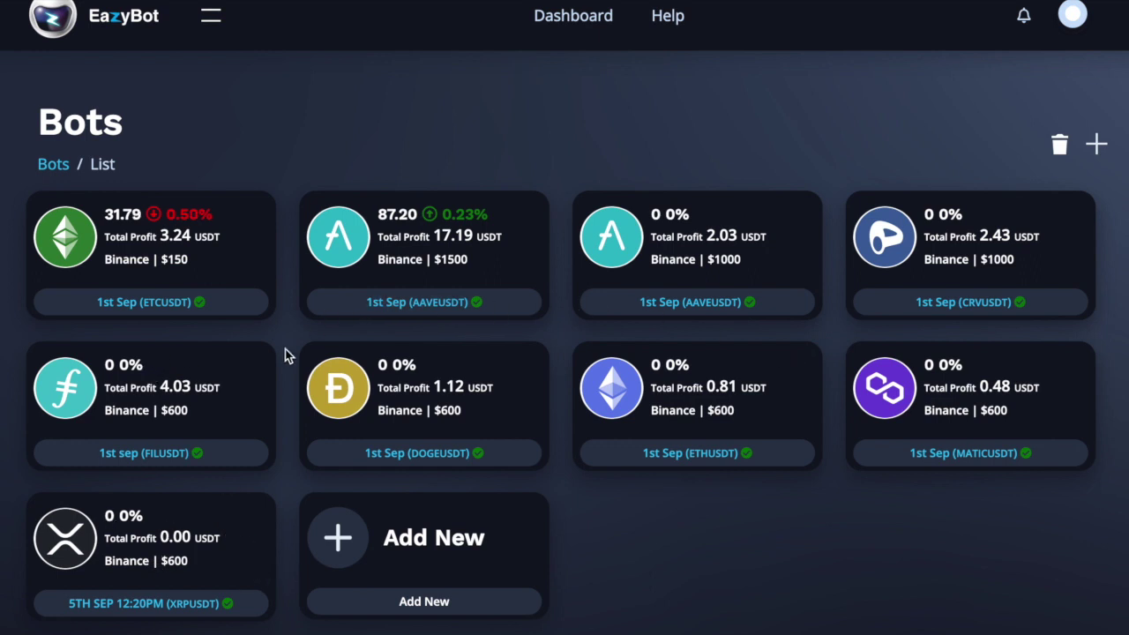
pyautogui.scroll(-1, 292, 552)
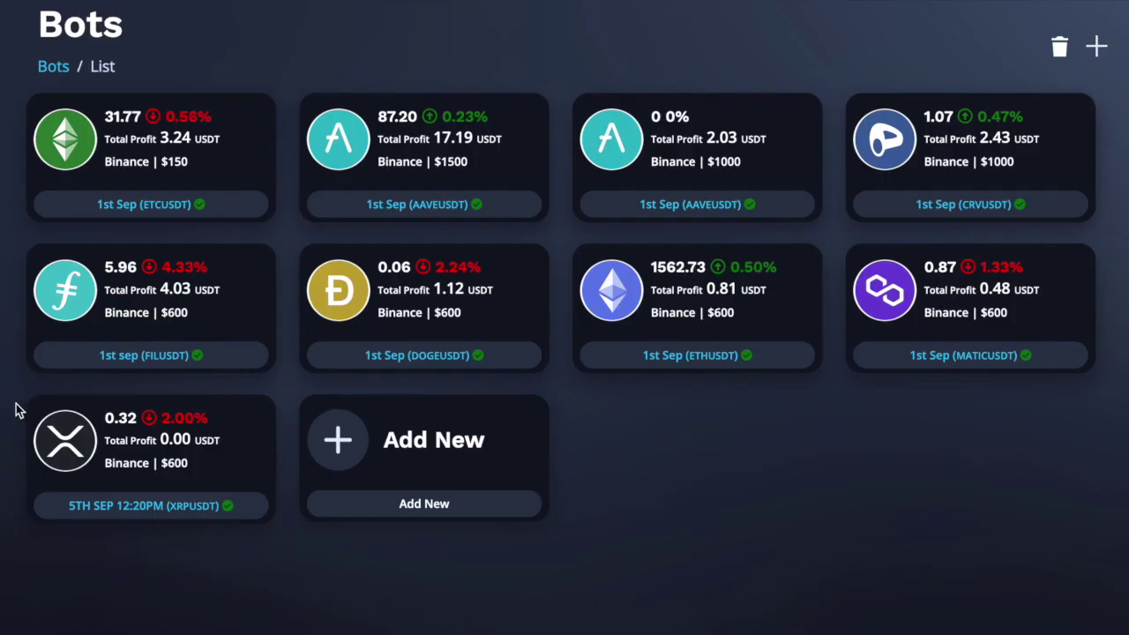